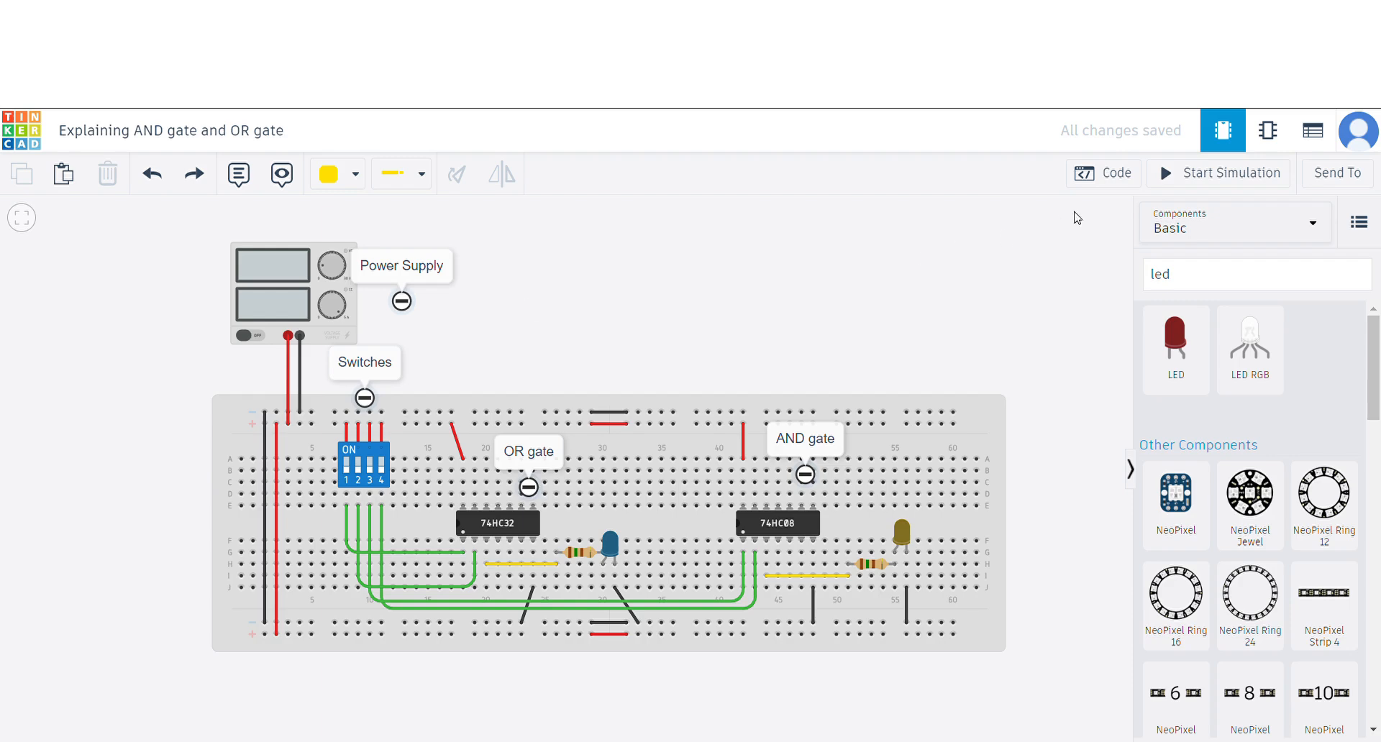
Step: Run the simulation of the finished circuit and inspect the DIP switch, breadboard and gate outputs
{"action": "left_click", "coordinate": [1185, 176]}
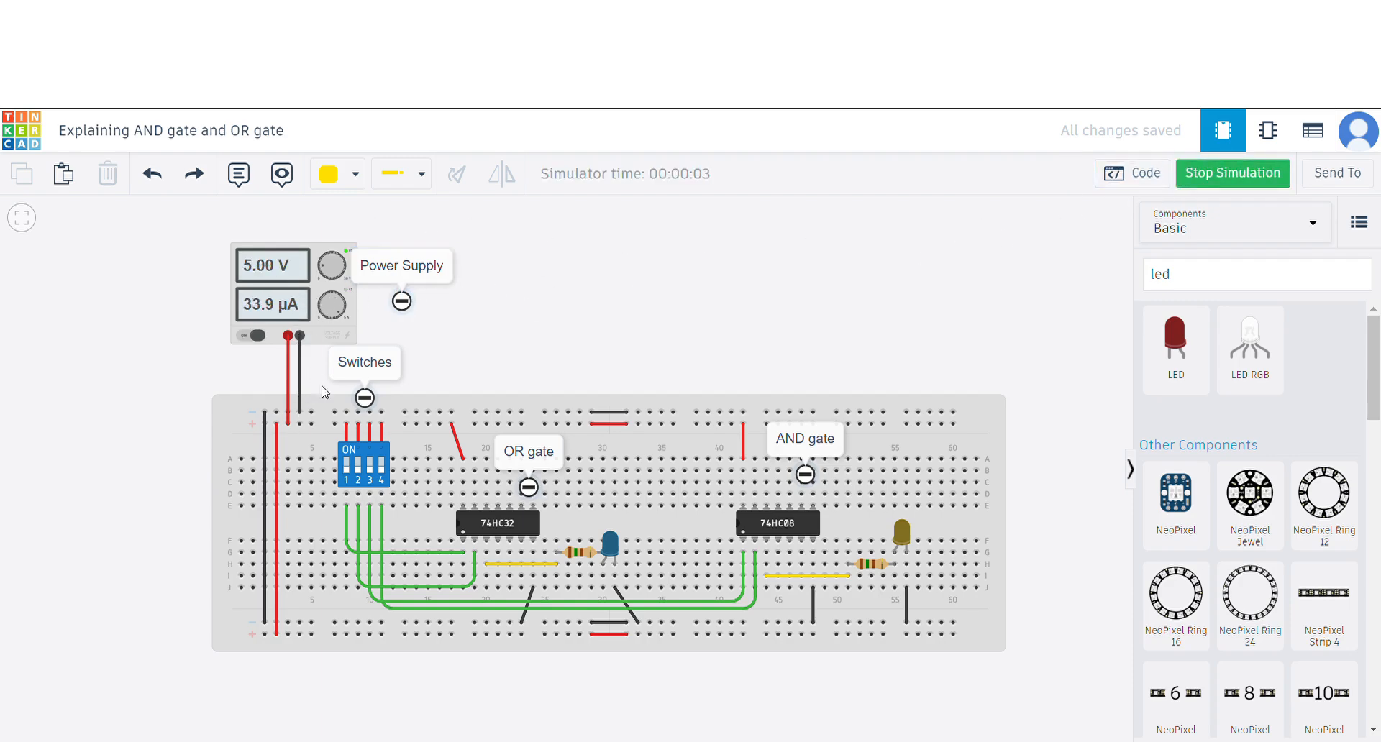
{"action": "left_click", "coordinate": [358, 459]}
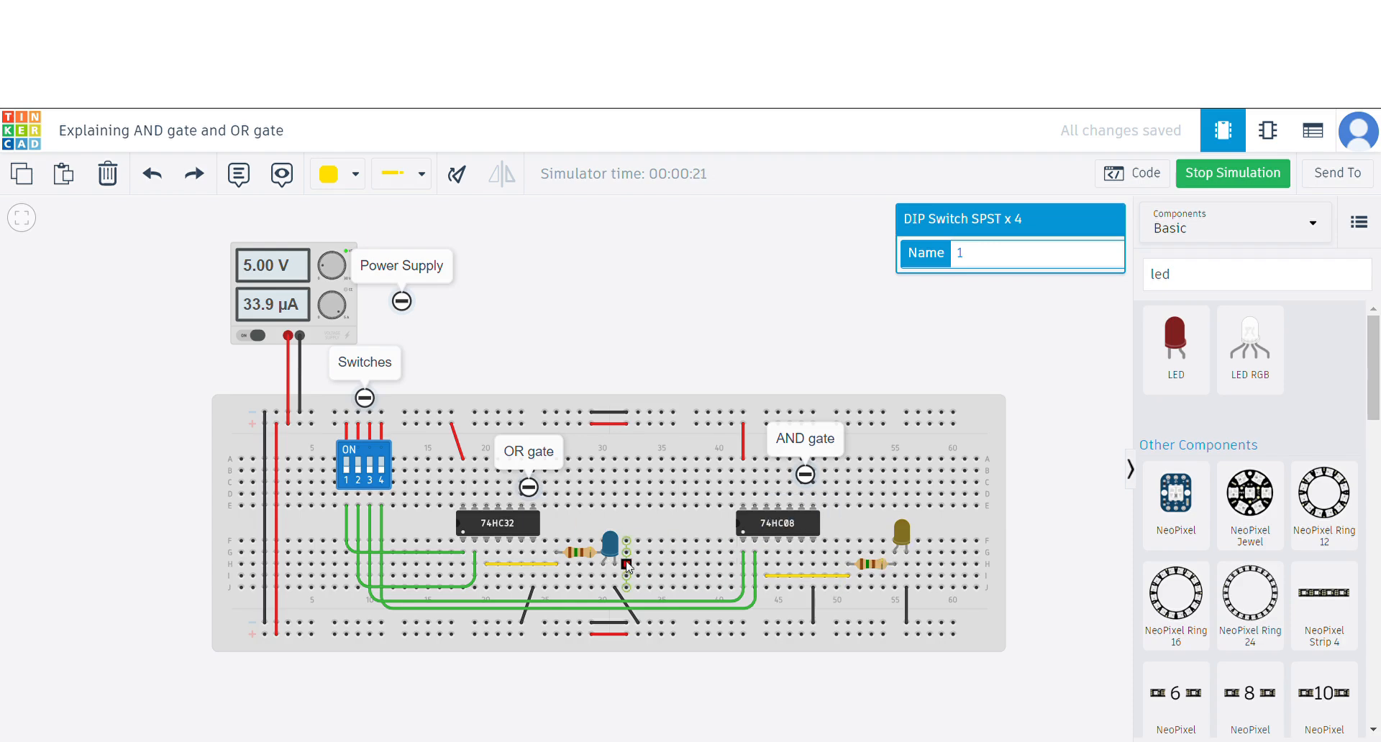
{"action": "left_click", "coordinate": [980, 426]}
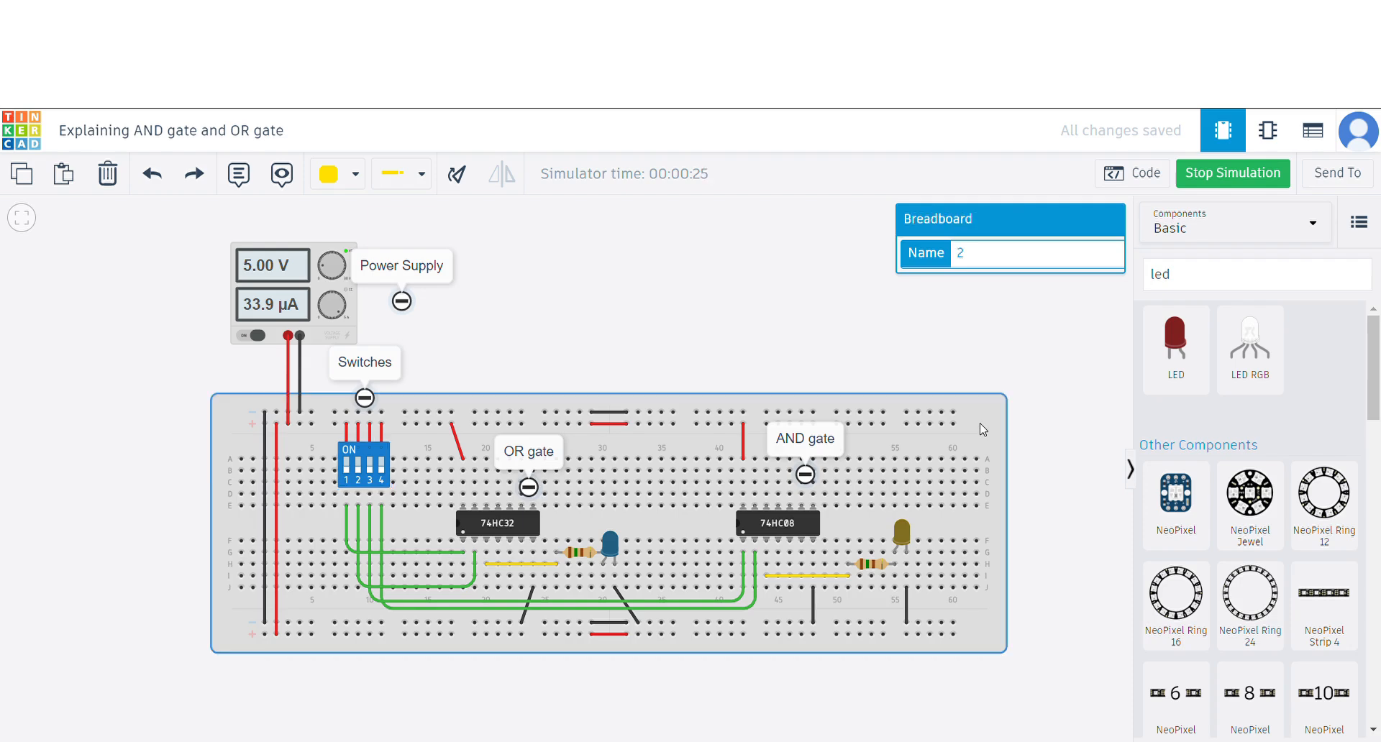
{"action": "left_click", "coordinate": [756, 351]}
{"action": "left_click", "coordinate": [654, 443]}
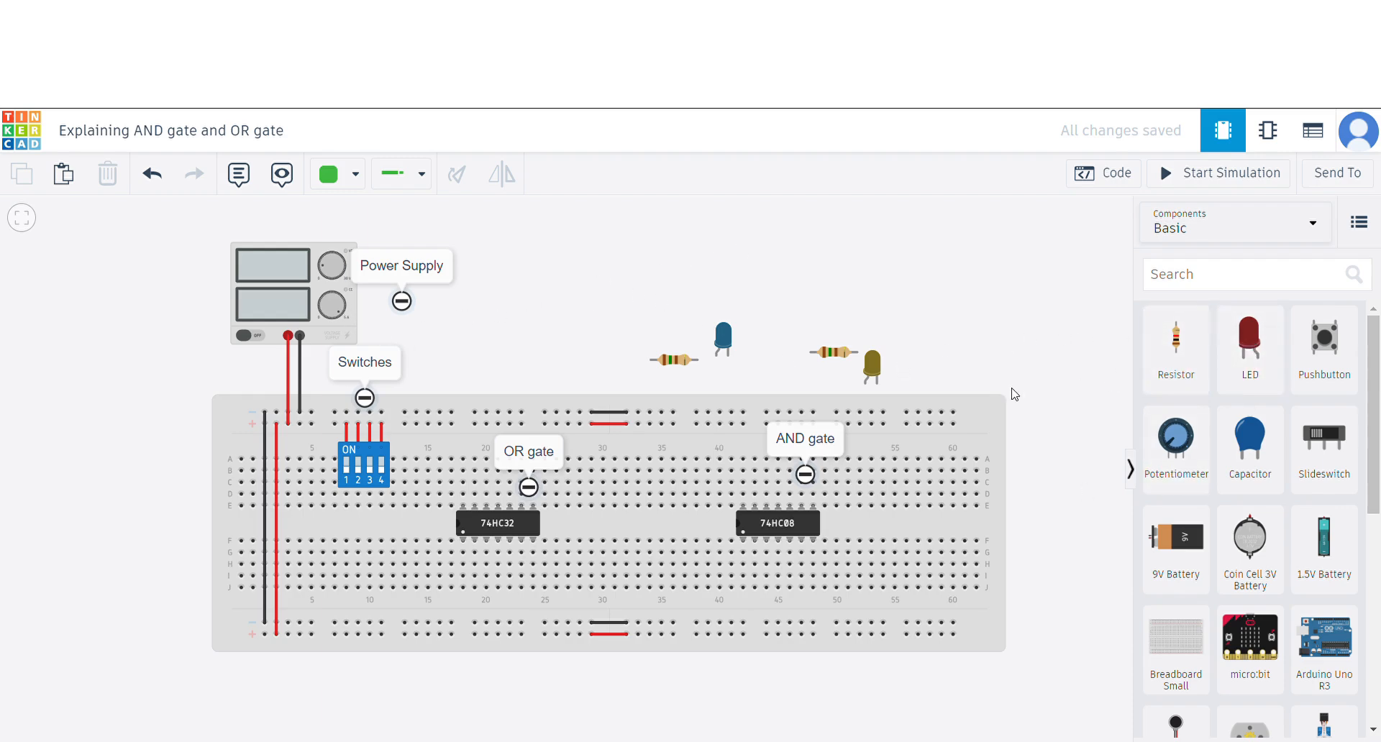
Step: Search the component library for "led" and pick out the LED part
{"action": "left_click", "coordinate": [1250, 348]}
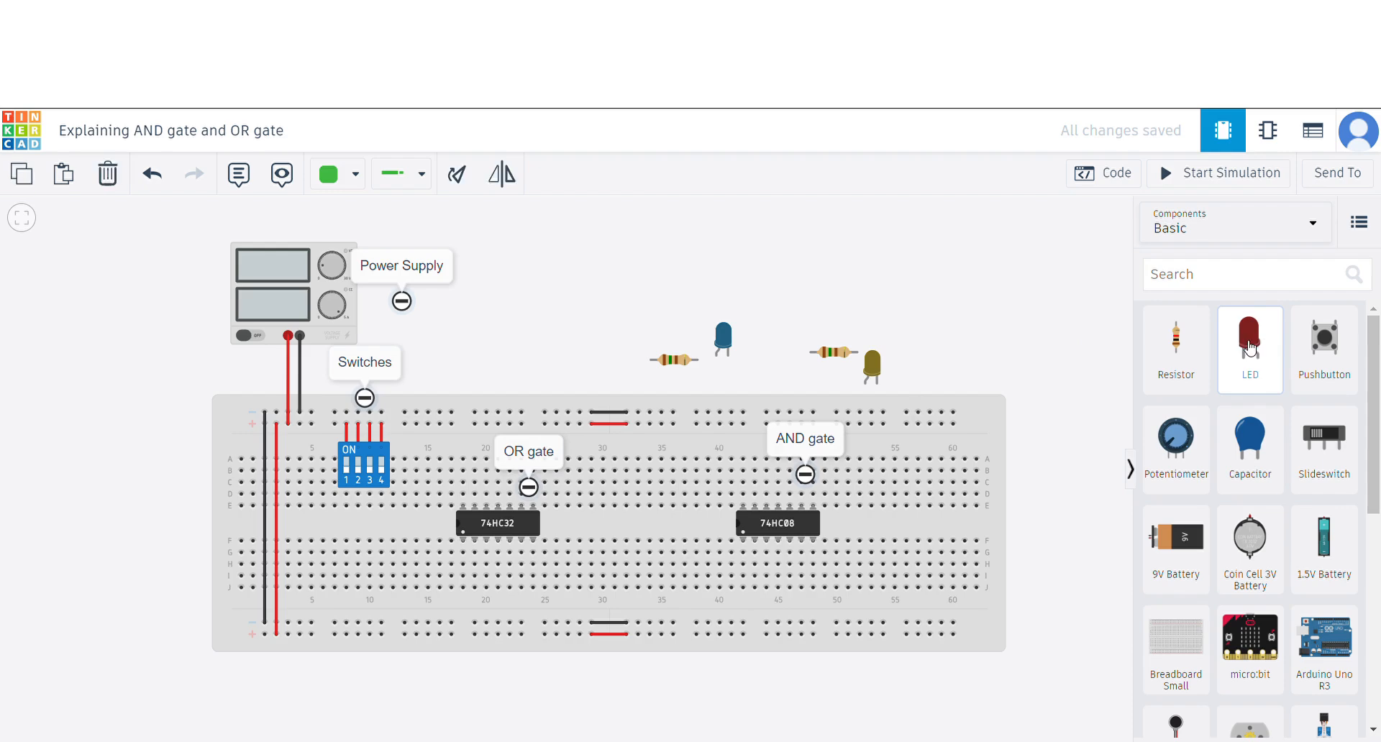
{"action": "left_click", "coordinate": [1213, 286]}
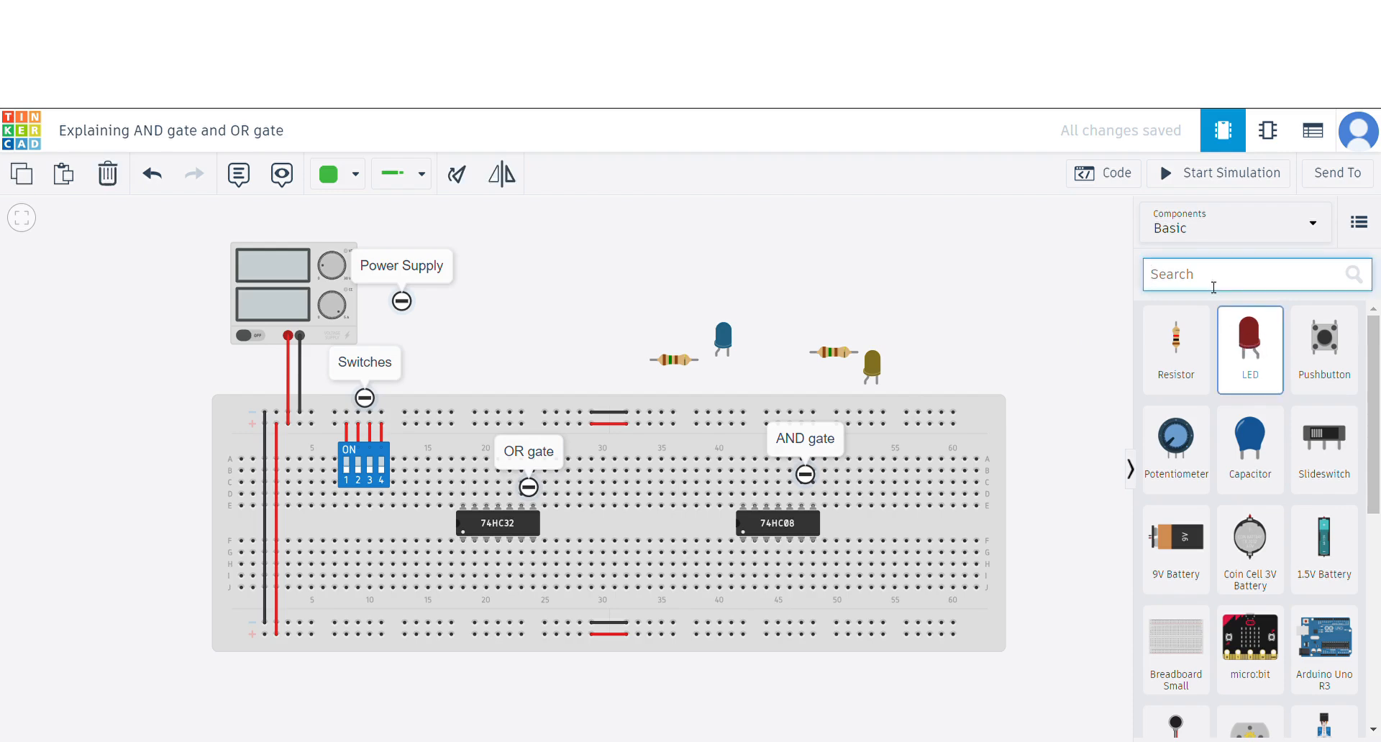
{"action": "type", "text": "led"}
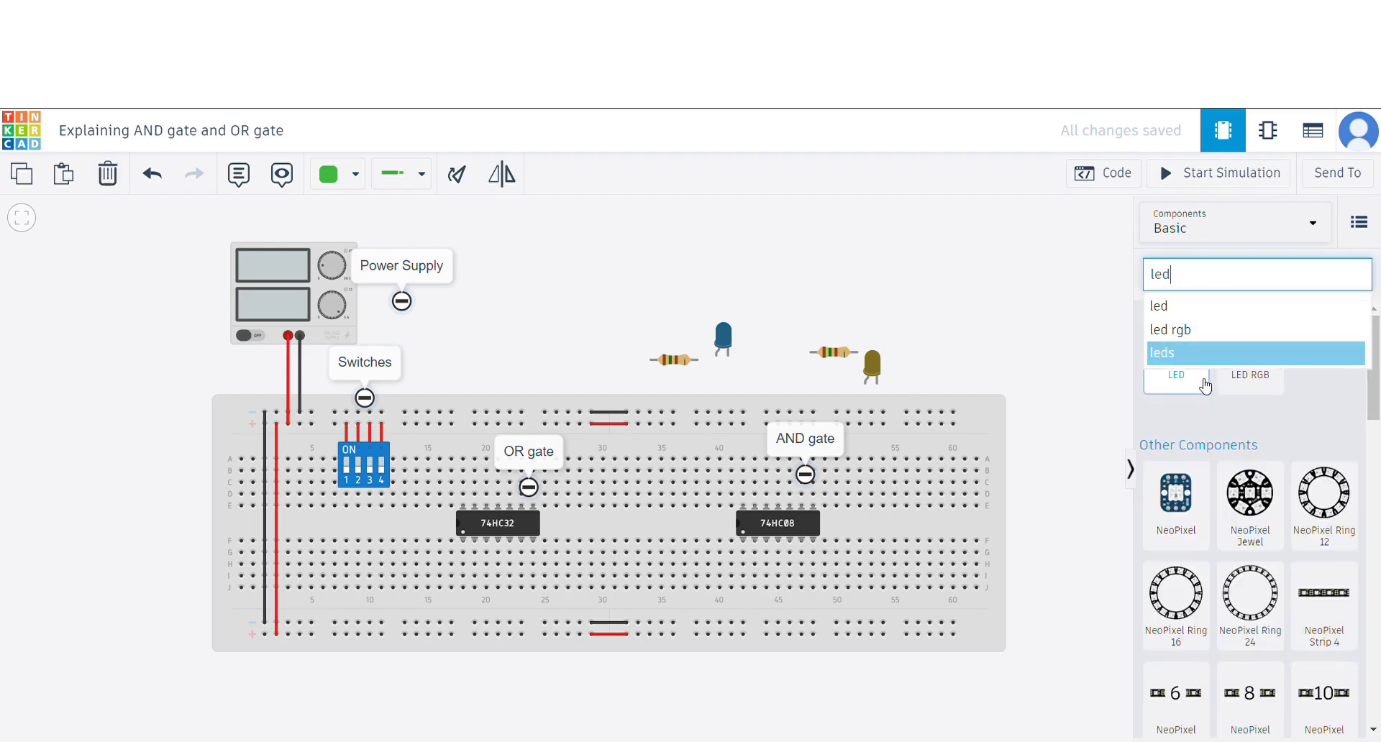
{"action": "left_click_drag", "start_coordinate": [1196, 376], "coordinate": [1214, 350]}
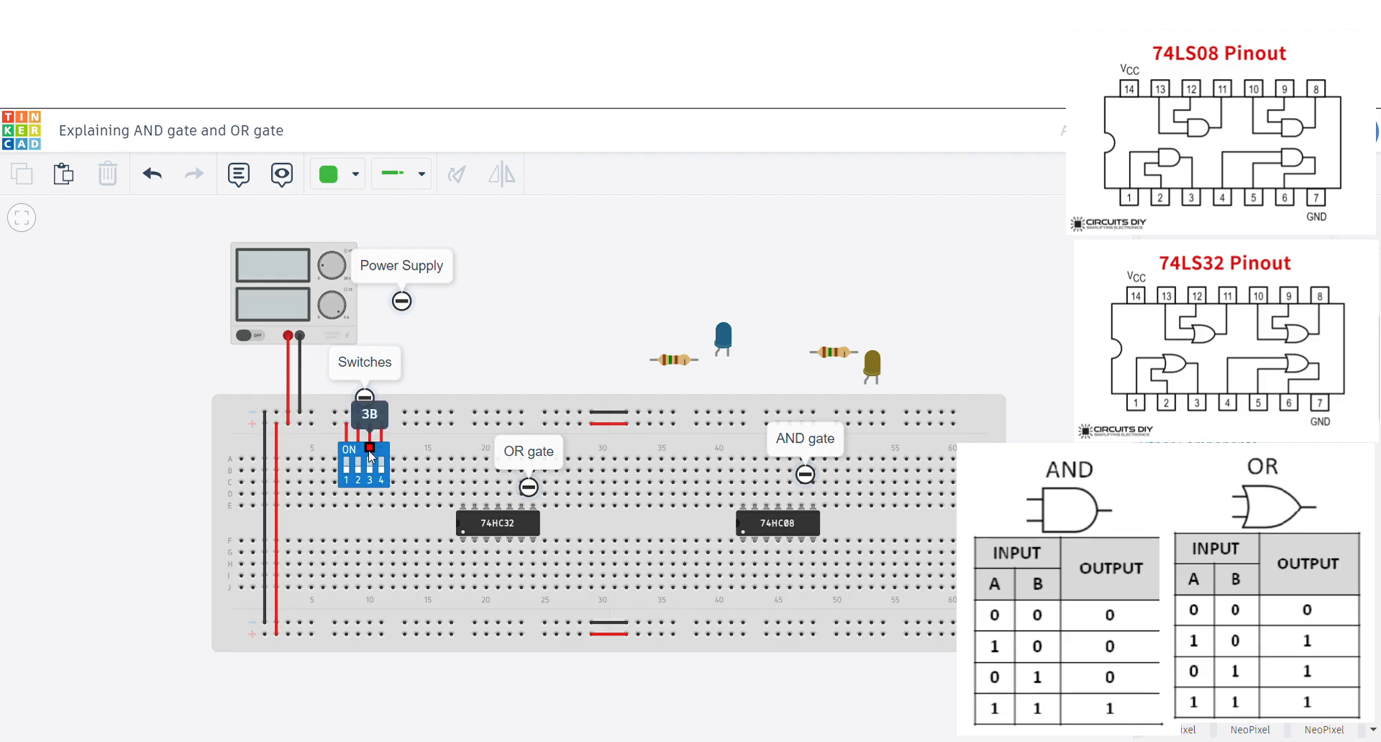
Step: Wire DIP switch 1's output to the 74HC32 OR gate's first input and square the green wire's bend
{"action": "left_click", "coordinate": [347, 493]}
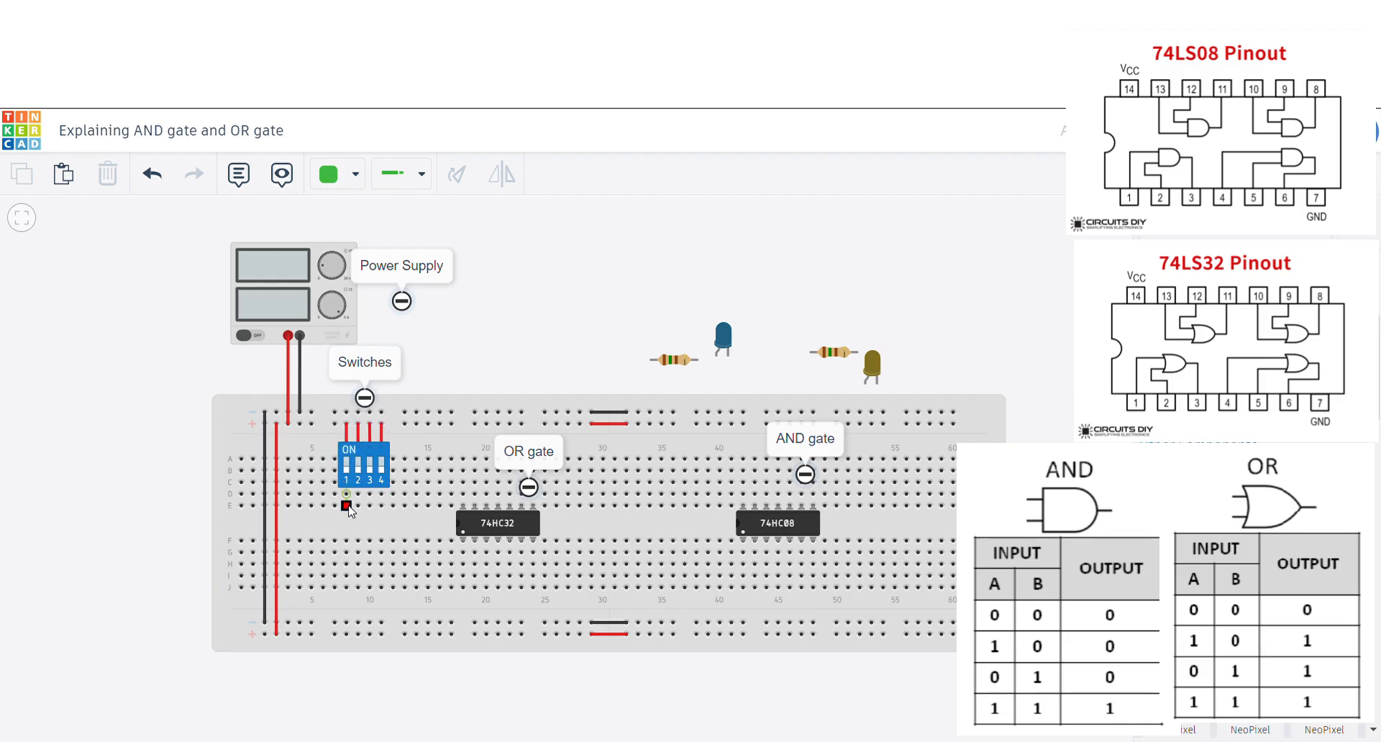
{"action": "left_click", "coordinate": [346, 506]}
{"action": "left_click", "coordinate": [359, 520]}
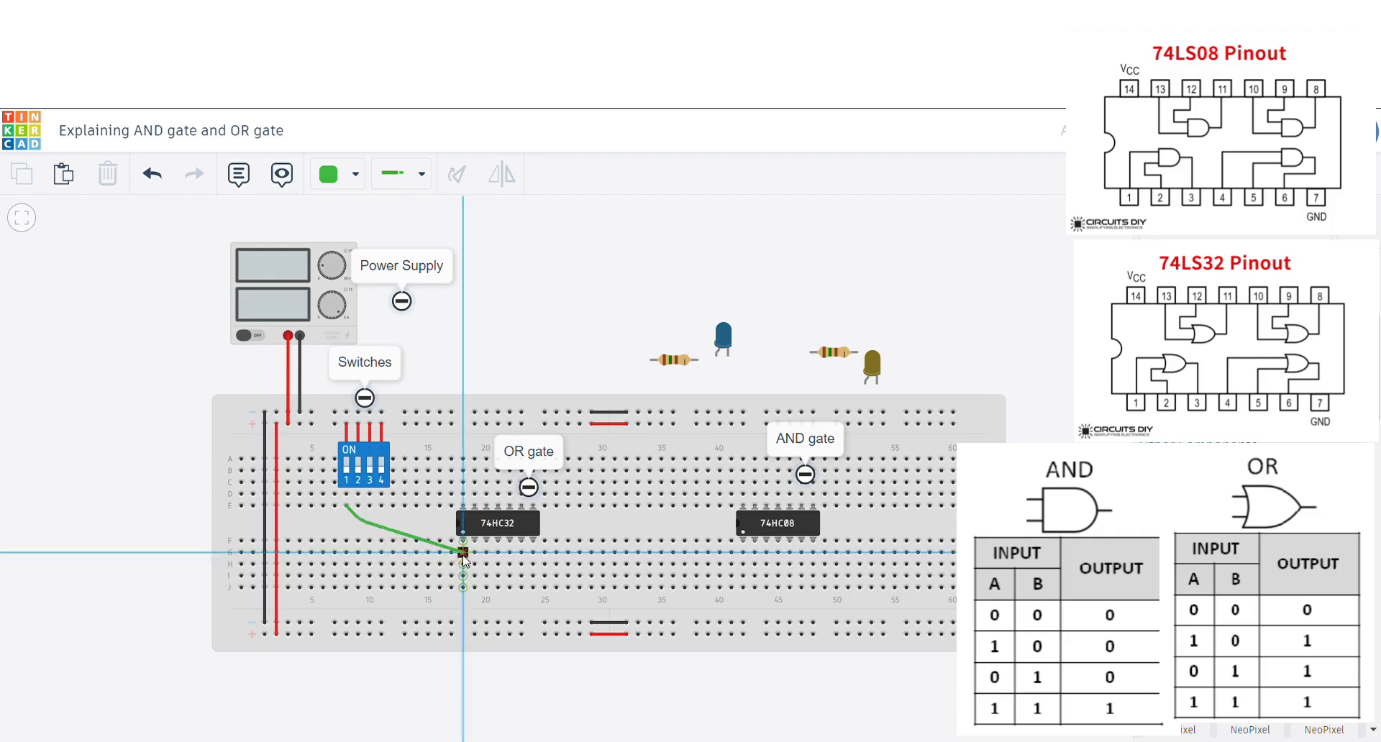
{"action": "left_click", "coordinate": [462, 551]}
{"action": "left_click_drag", "start_coordinate": [361, 516], "coordinate": [348, 556]}
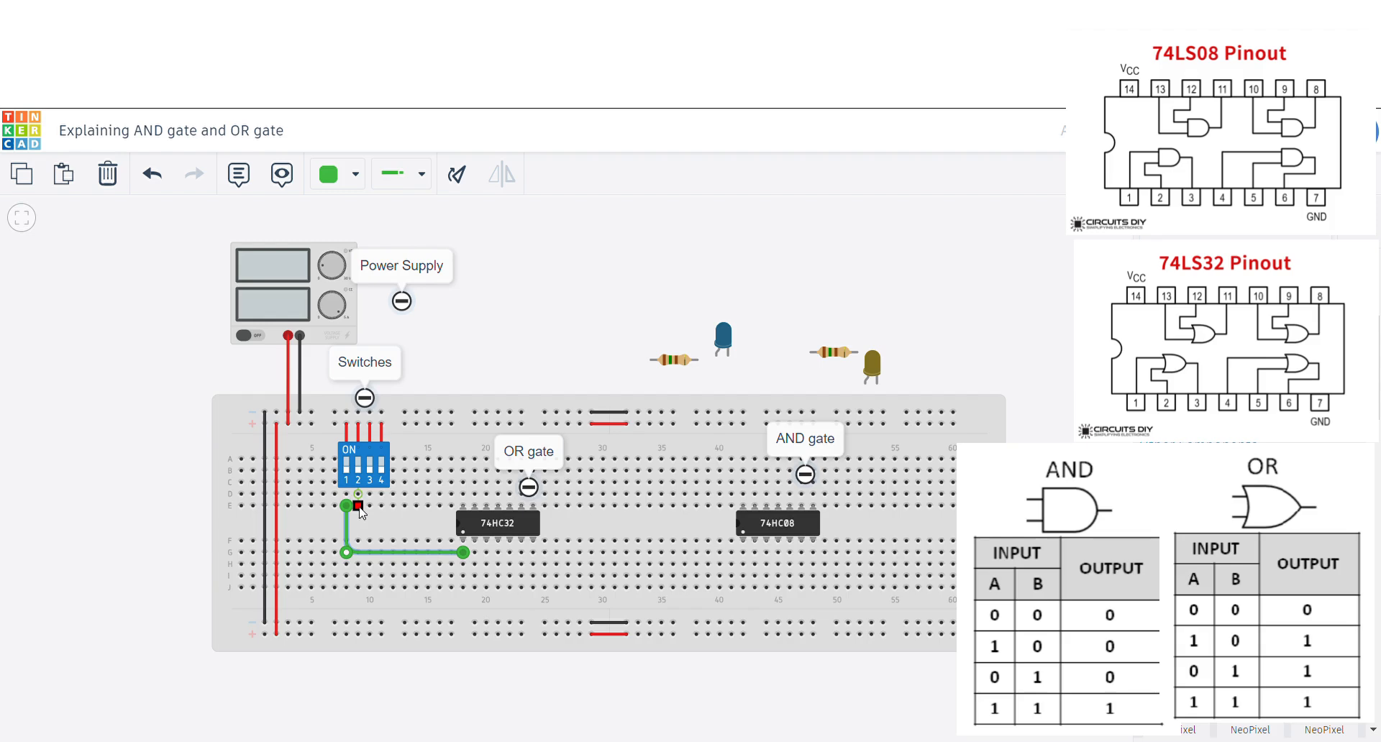
Step: Wire DIP switch 2's output to the OR gate's second input, aligning both bends of the green wire along row J
{"action": "left_click", "coordinate": [358, 505]}
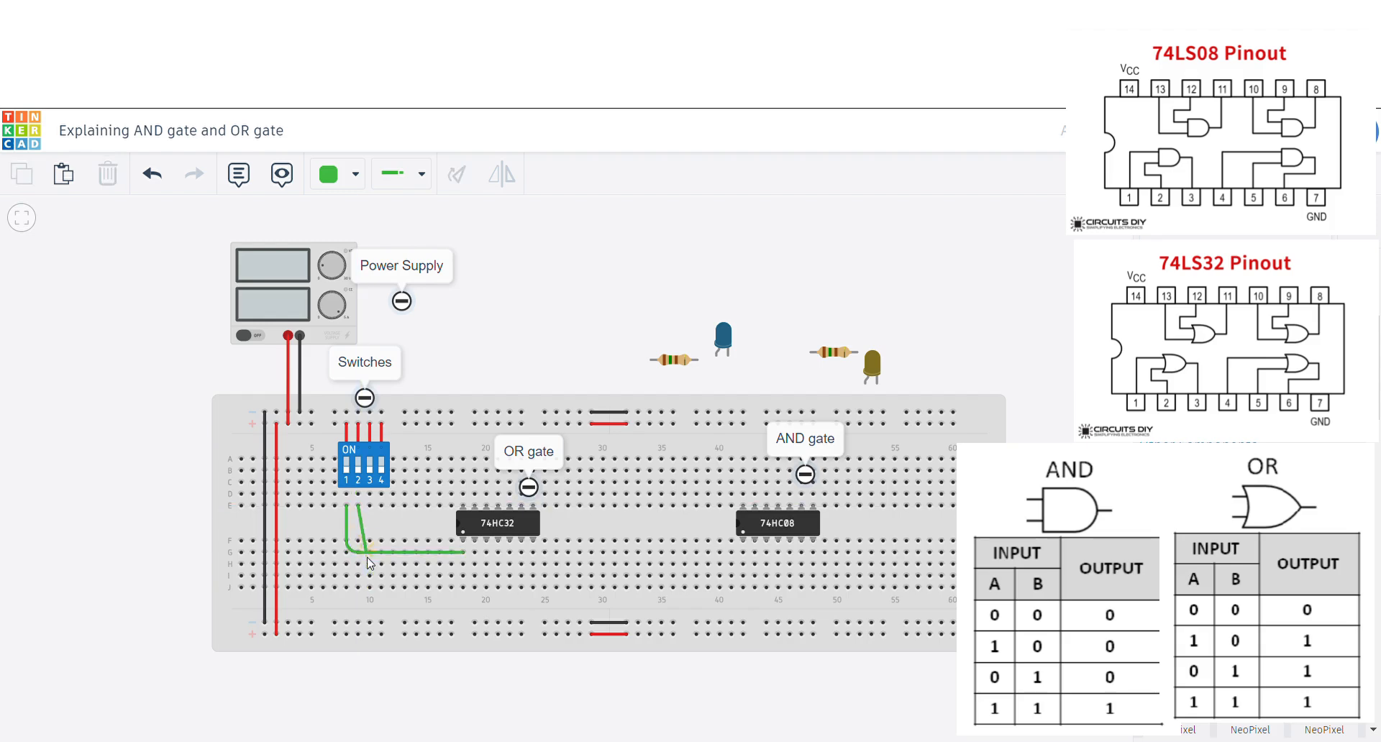
{"action": "left_click", "coordinate": [363, 599]}
{"action": "left_click", "coordinate": [489, 600]}
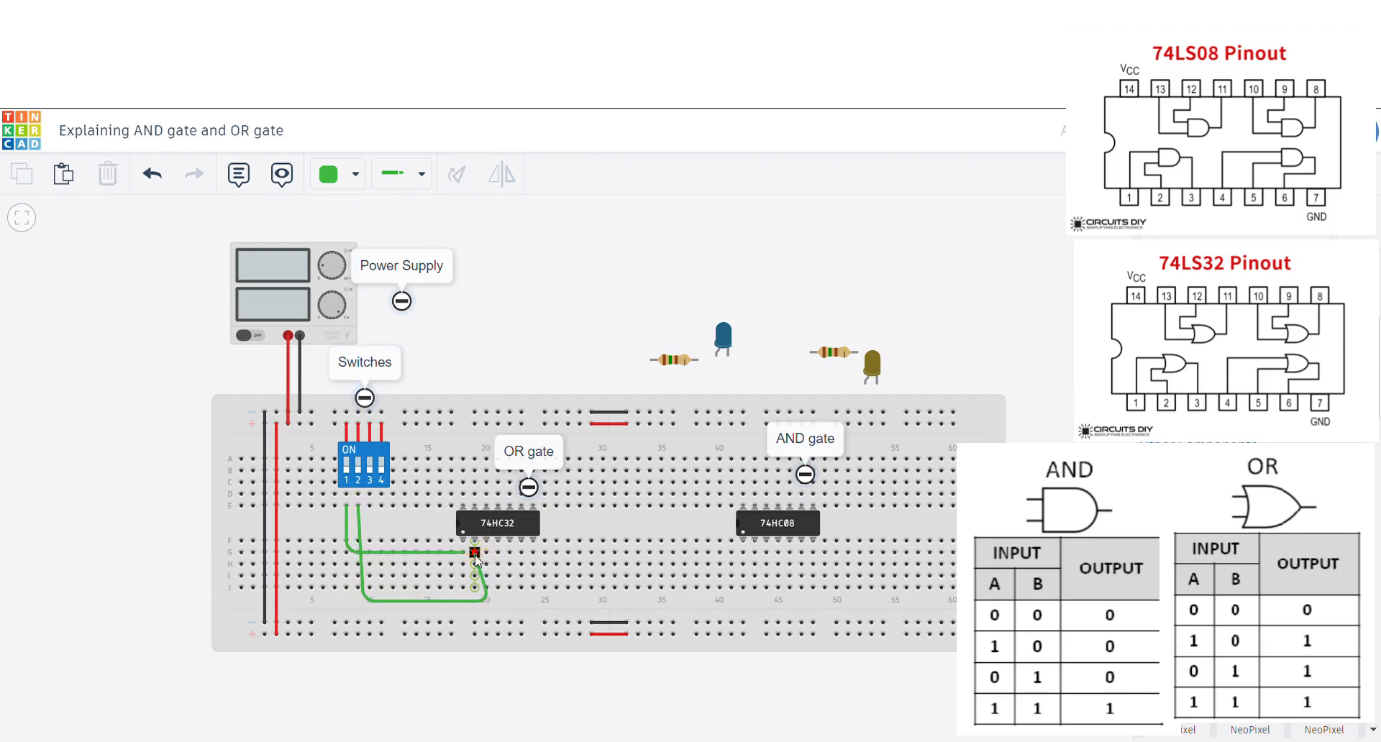
{"action": "left_click", "coordinate": [474, 552]}
{"action": "left_click_drag", "start_coordinate": [364, 601], "coordinate": [358, 587]}
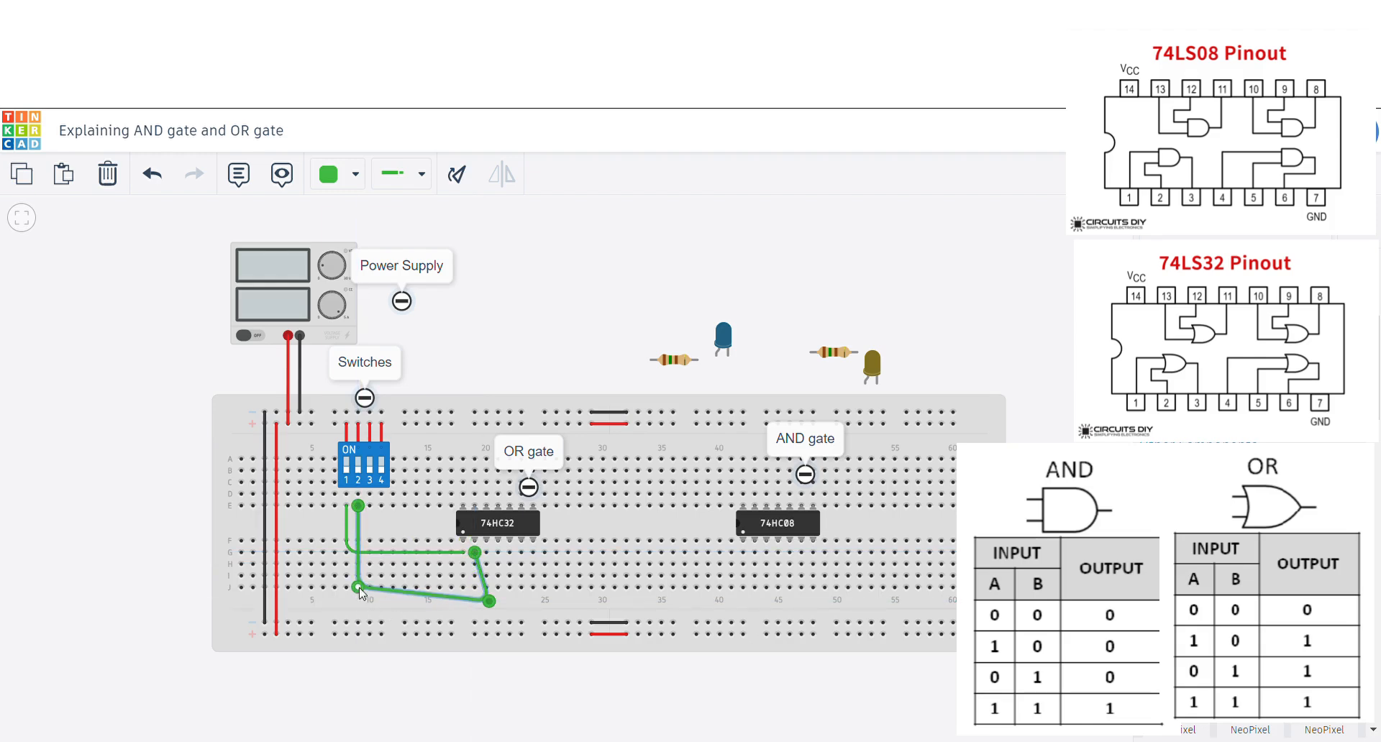
{"action": "left_click_drag", "start_coordinate": [490, 601], "coordinate": [477, 588]}
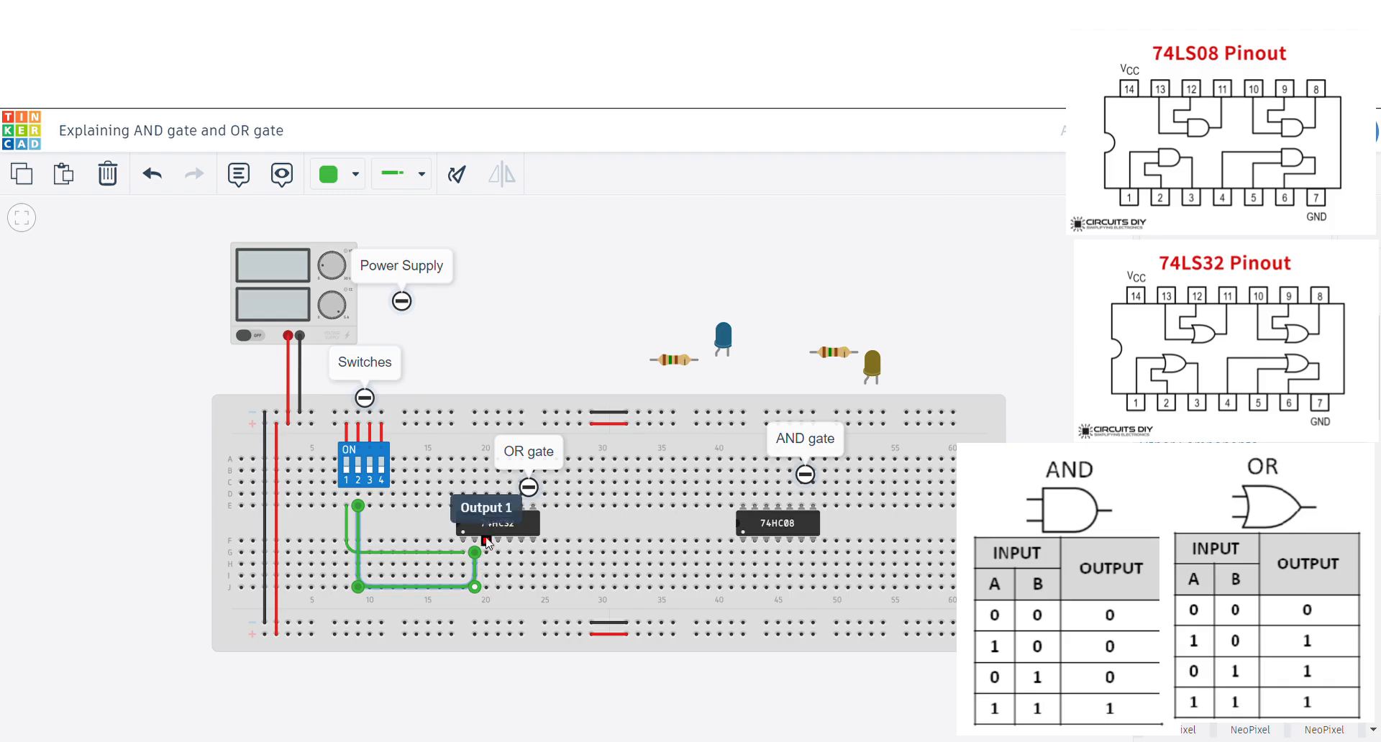
{"action": "left_click", "coordinate": [525, 349]}
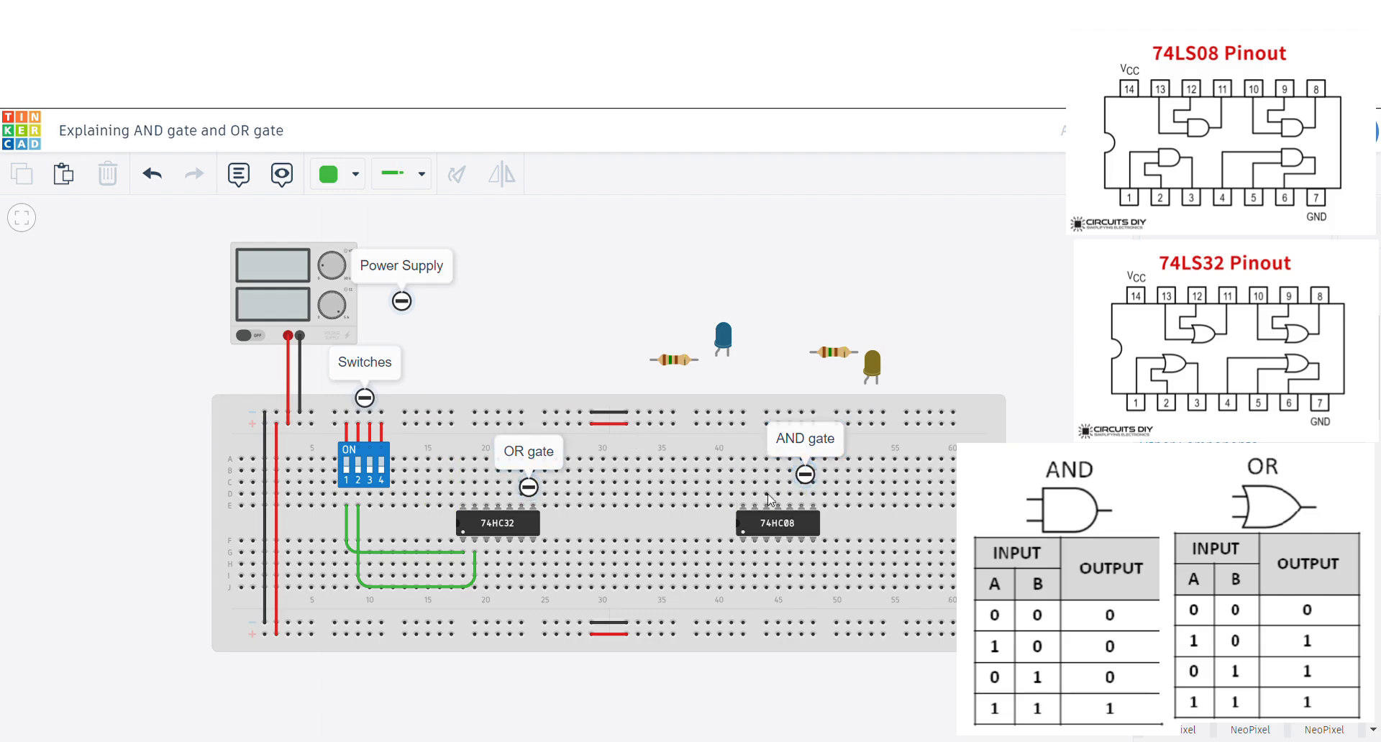
Step: Wire DIP switch 3's output below the breadboard rows to the 74HC08 AND gate's first input, straightening its end bend
{"action": "left_click", "coordinate": [369, 506]}
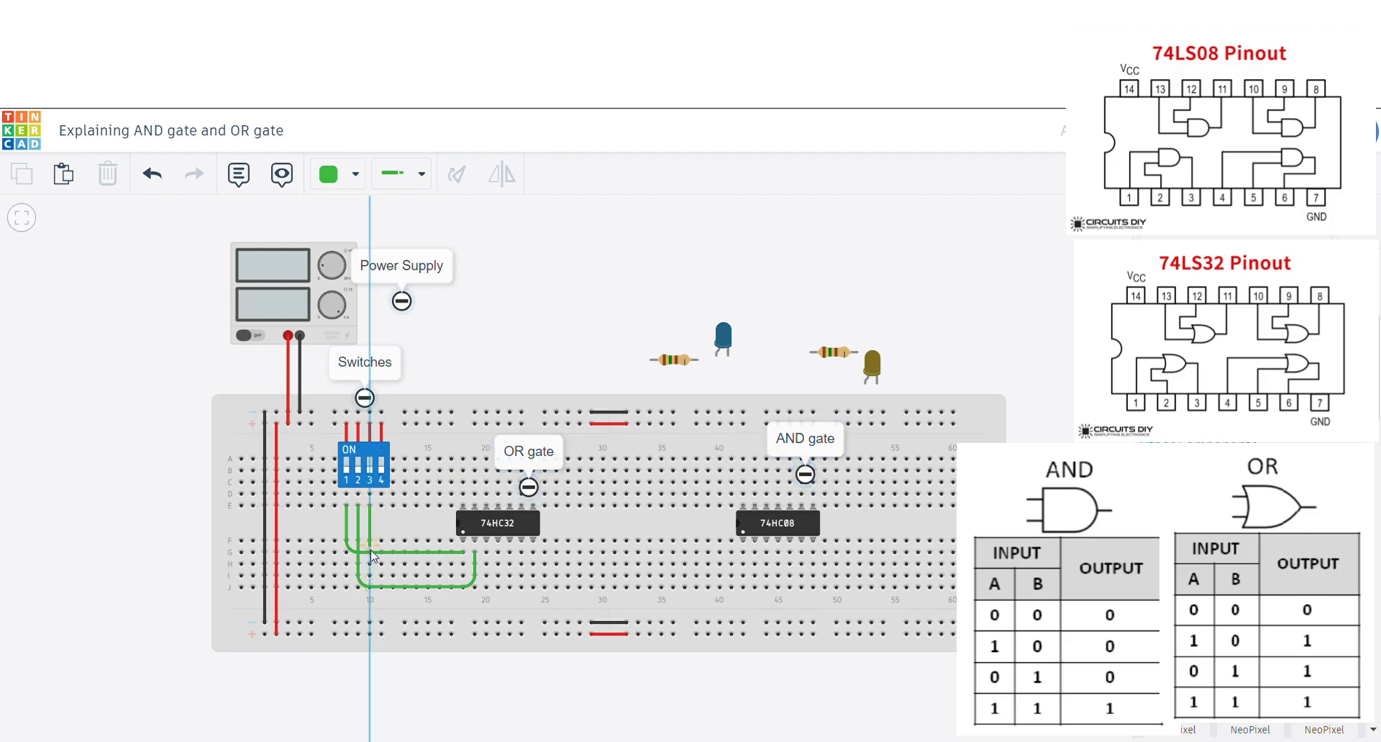
{"action": "left_click", "coordinate": [370, 601]}
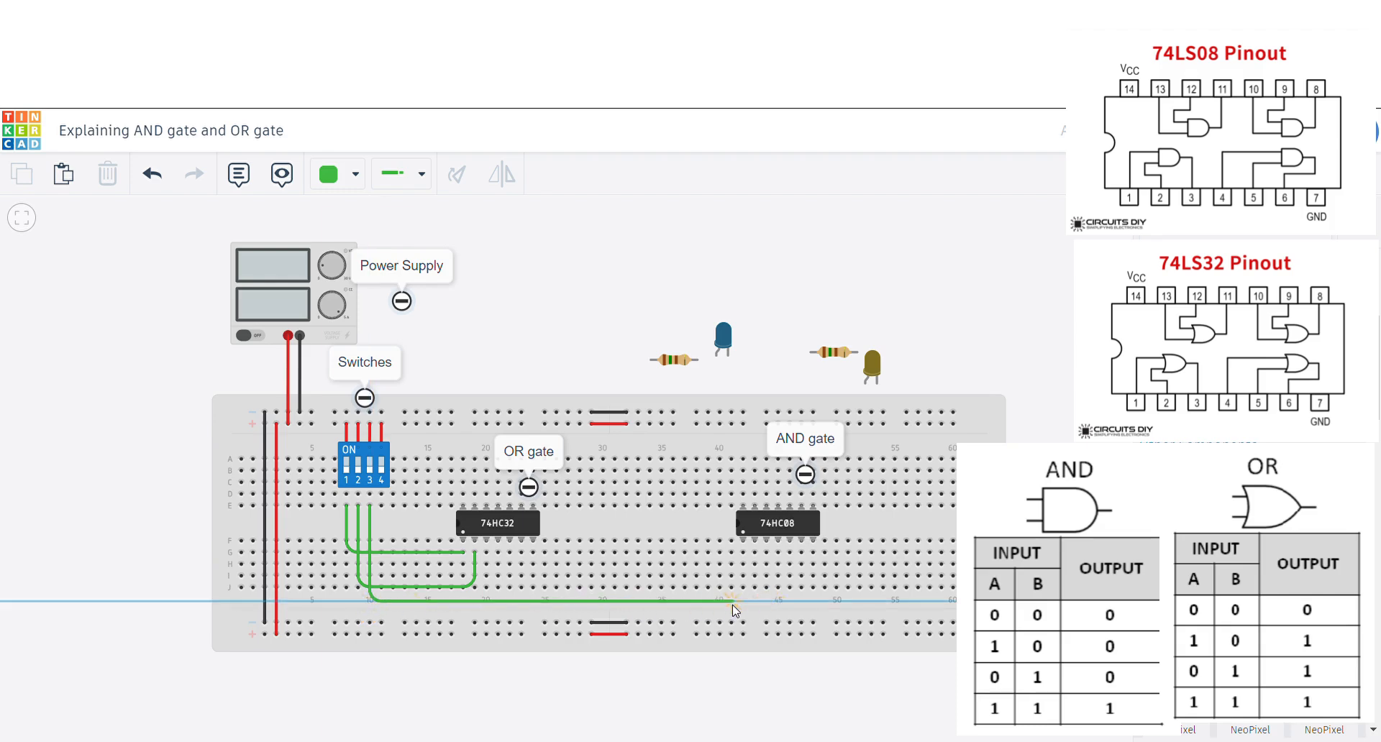
{"action": "left_click", "coordinate": [740, 600]}
{"action": "left_click", "coordinate": [743, 552]}
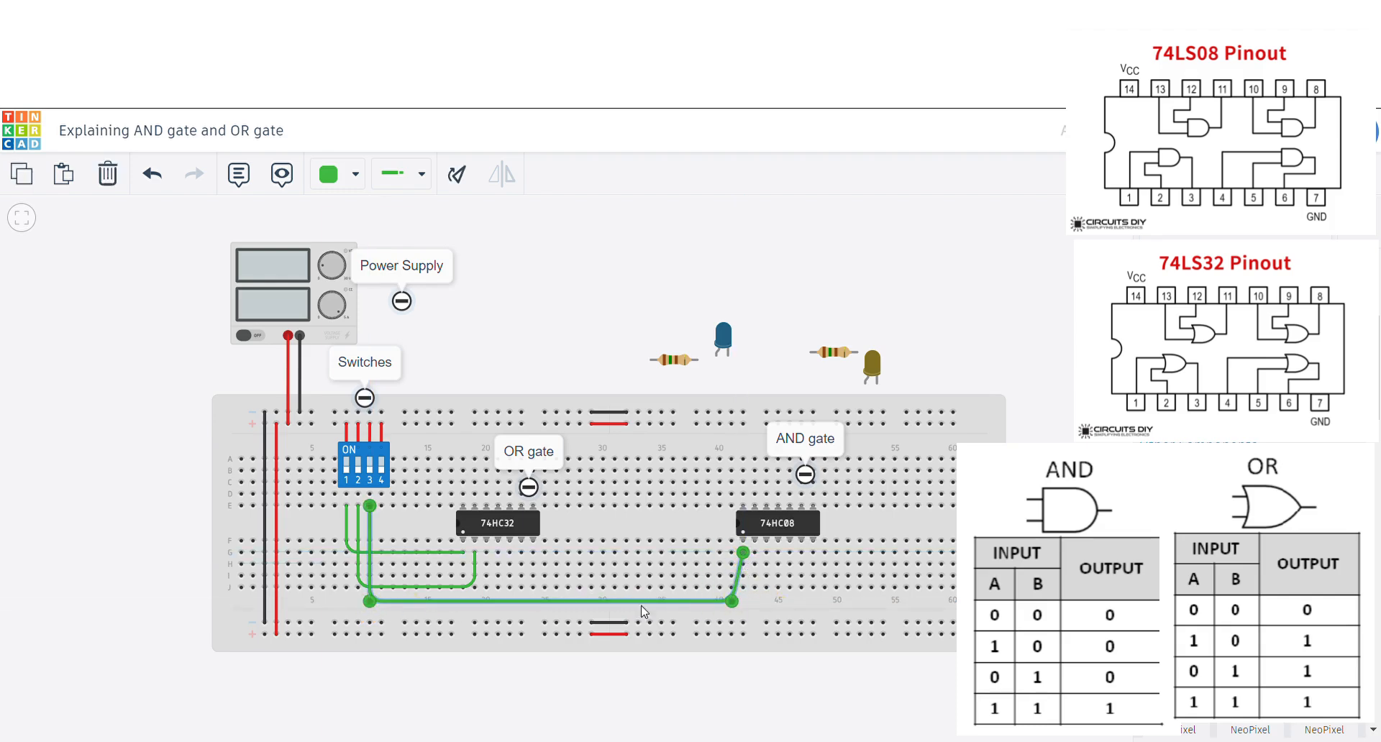
{"action": "left_click_drag", "start_coordinate": [731, 601], "coordinate": [743, 600]}
Step: Wire DIP switch 4's output to the AND gate's second input, routed just below the switch 3 wire
{"action": "left_click", "coordinate": [381, 506]}
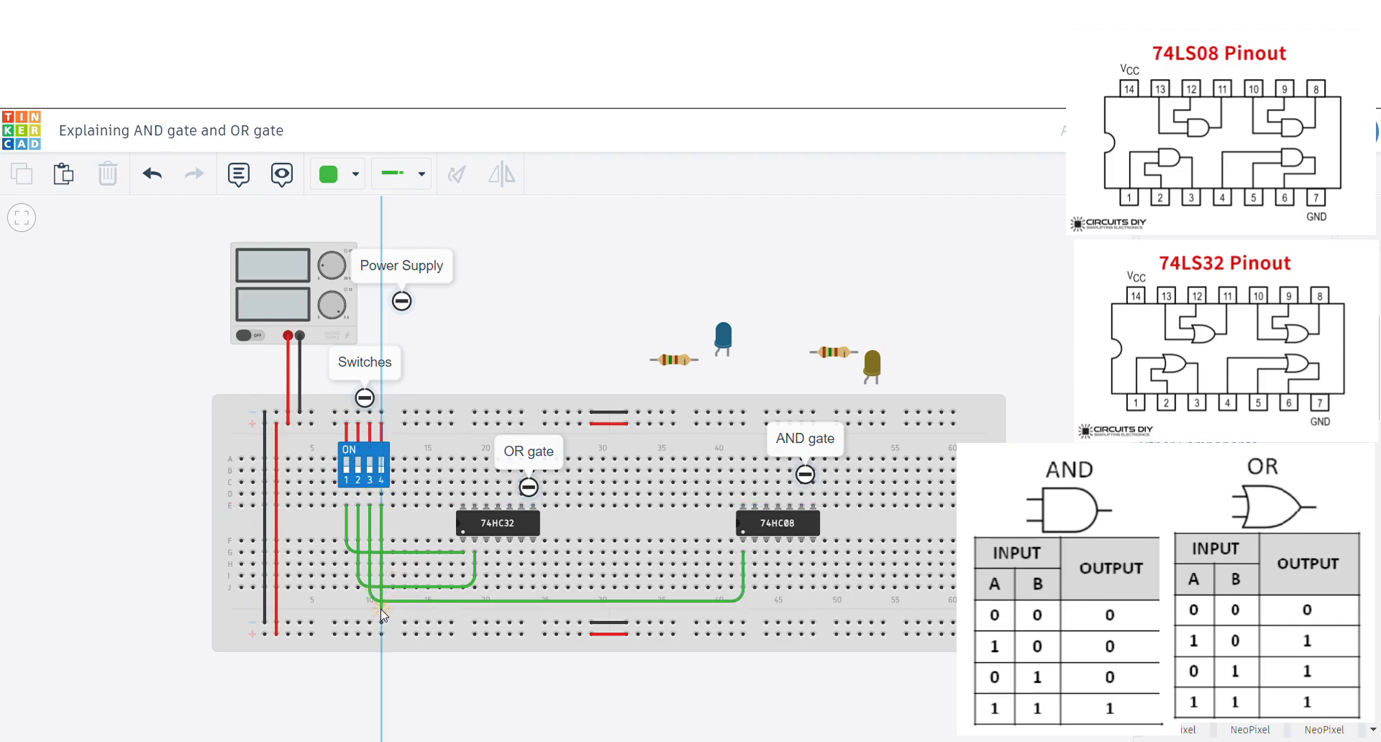
{"action": "left_click", "coordinate": [382, 609]}
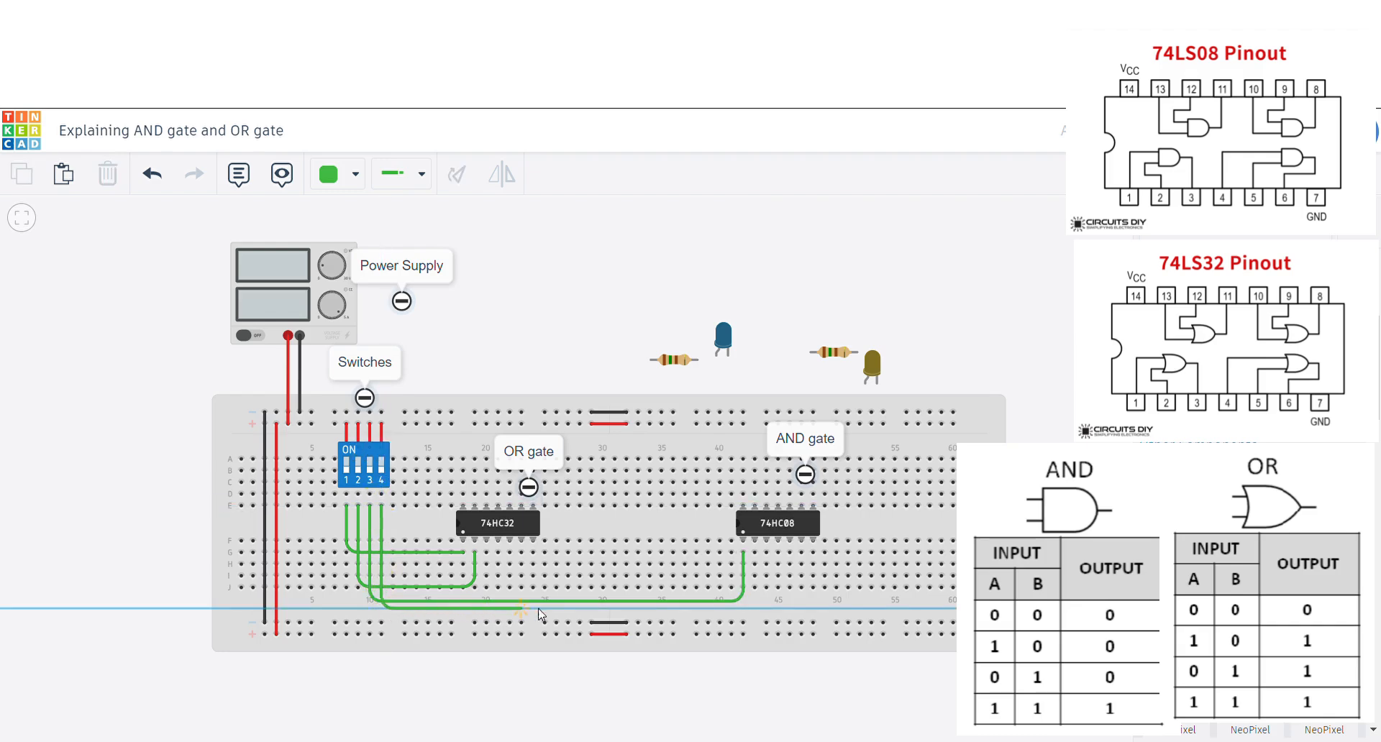
{"action": "left_click", "coordinate": [755, 609]}
{"action": "left_click", "coordinate": [754, 552]}
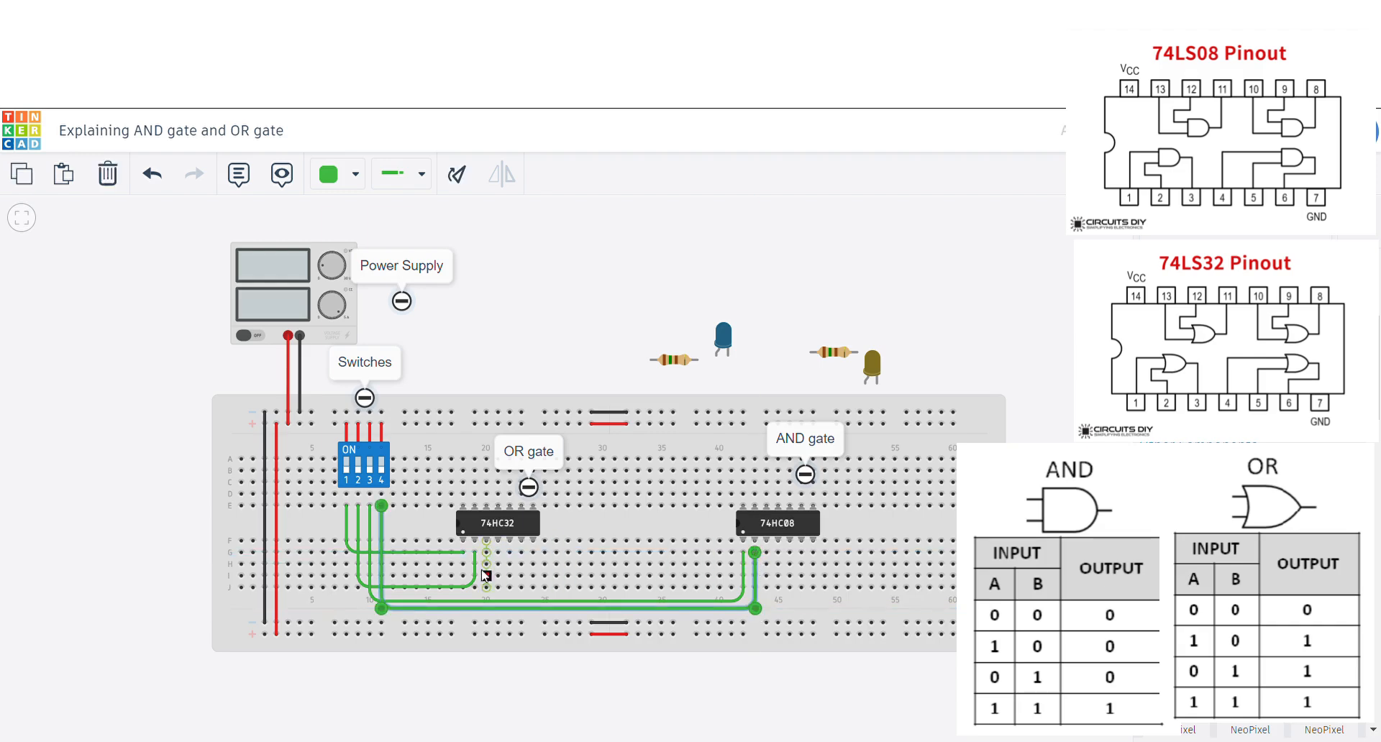
{"action": "left_click", "coordinate": [513, 296]}
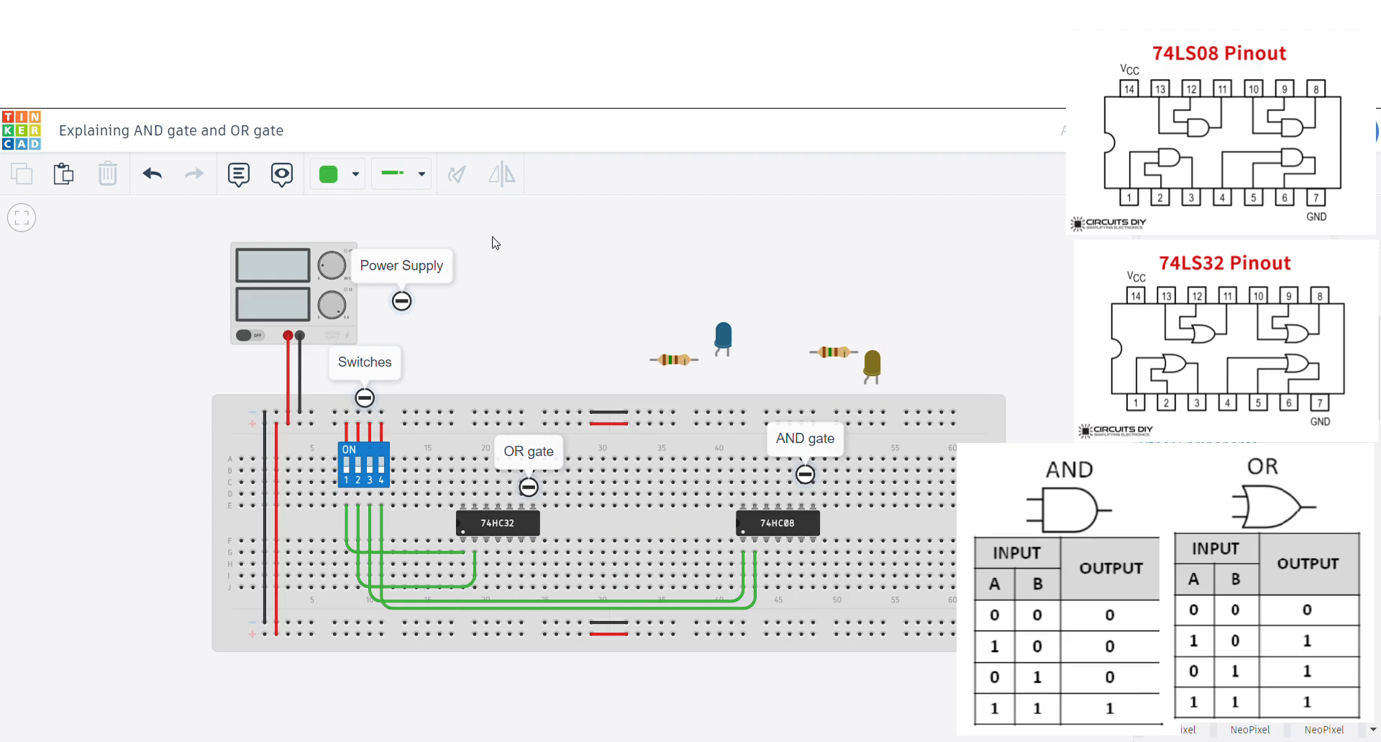
Step: Connect the VCC pins of the 74HC32 and 74HC08 to the upper positive rail with red wires
{"action": "left_click", "coordinate": [460, 447]}
{"action": "left_click", "coordinate": [452, 424]}
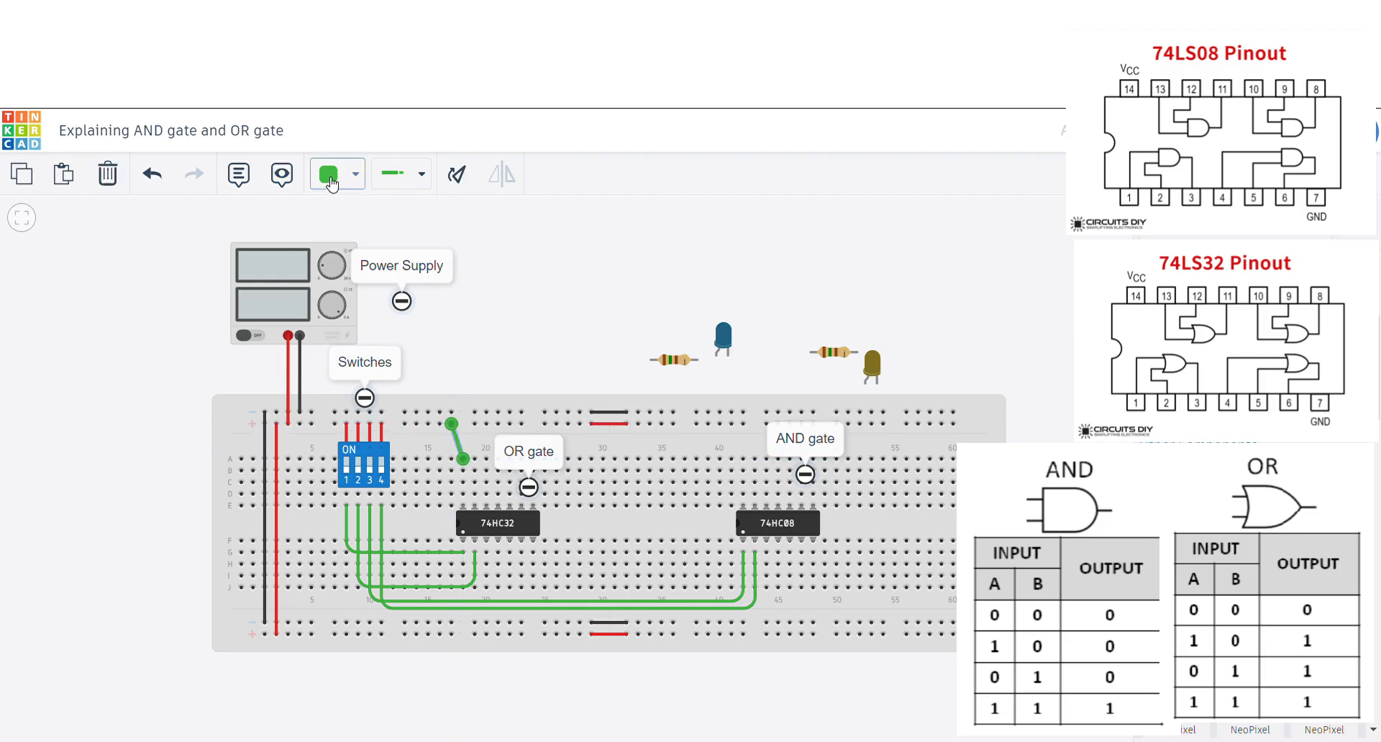
{"action": "left_click", "coordinate": [355, 173]}
{"action": "left_click", "coordinate": [359, 265]}
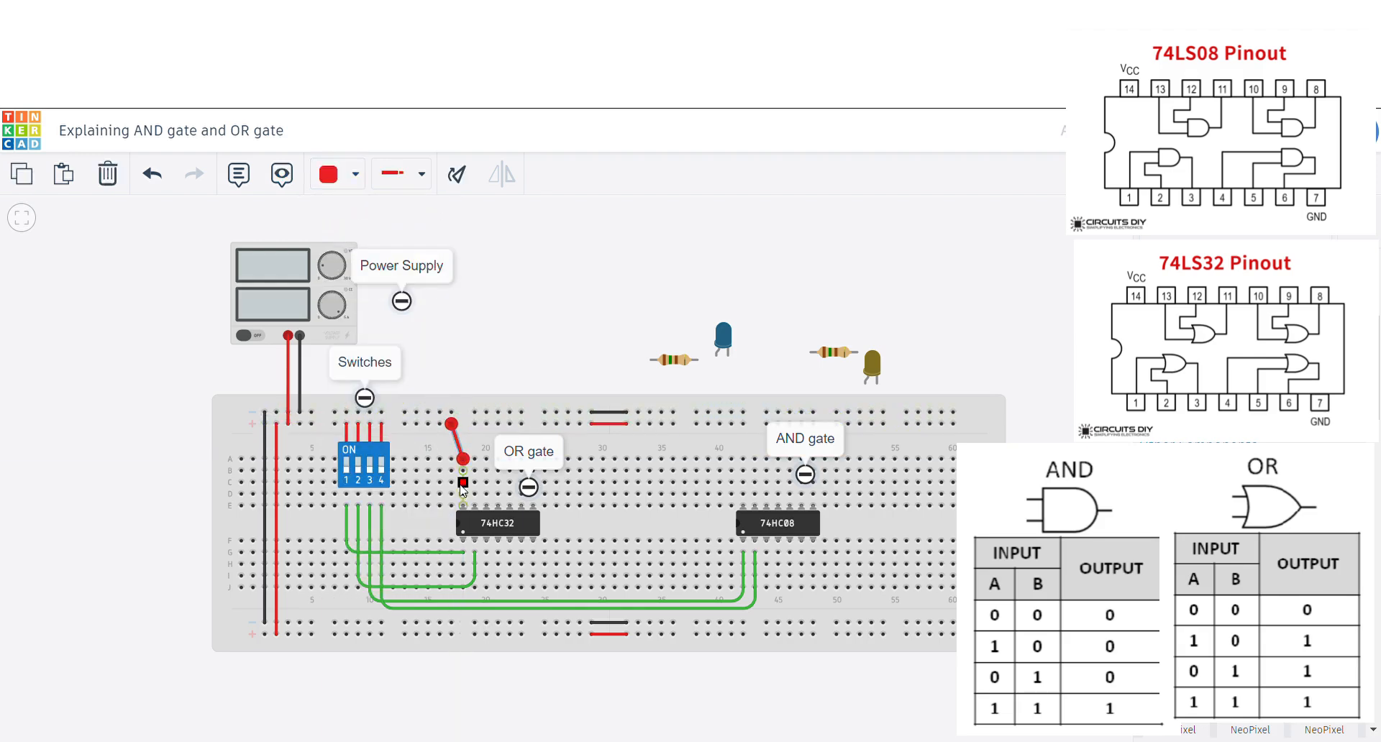
{"action": "left_click", "coordinate": [743, 458]}
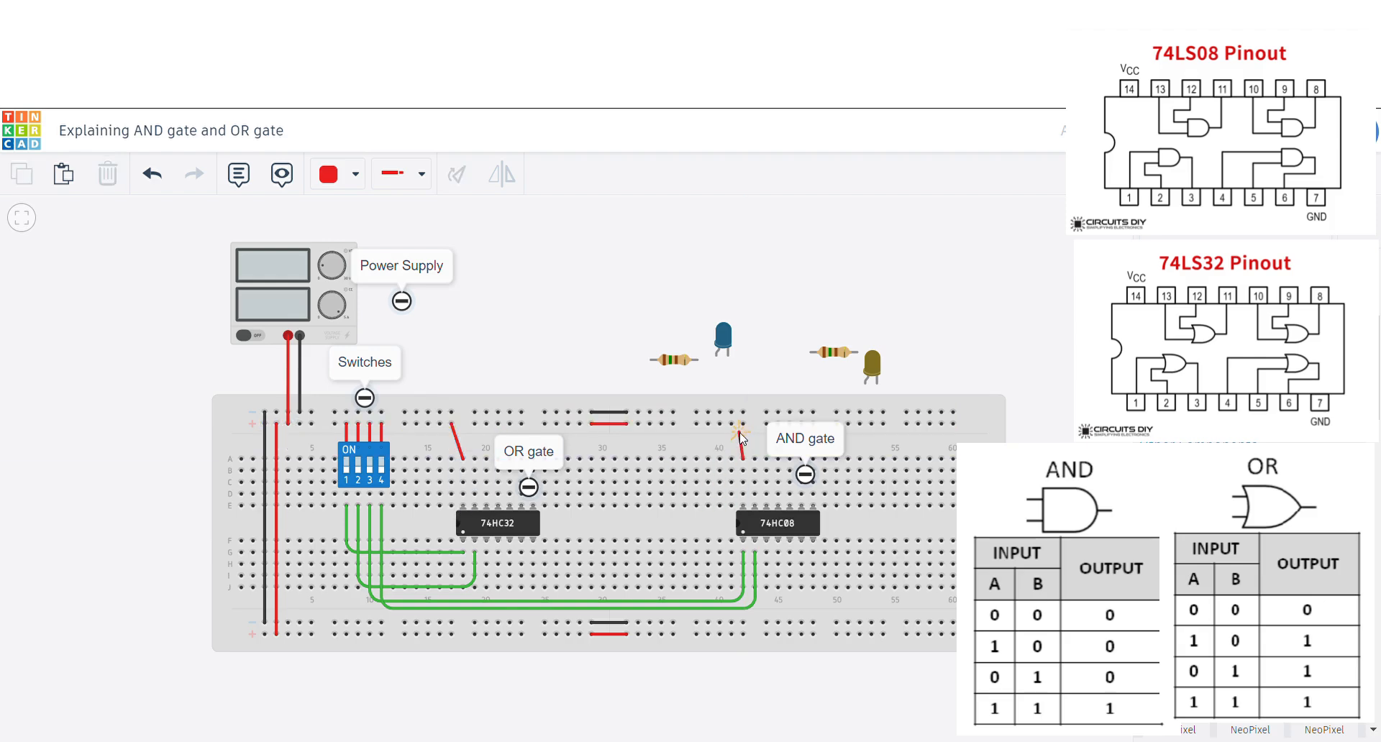
{"action": "left_click", "coordinate": [744, 426]}
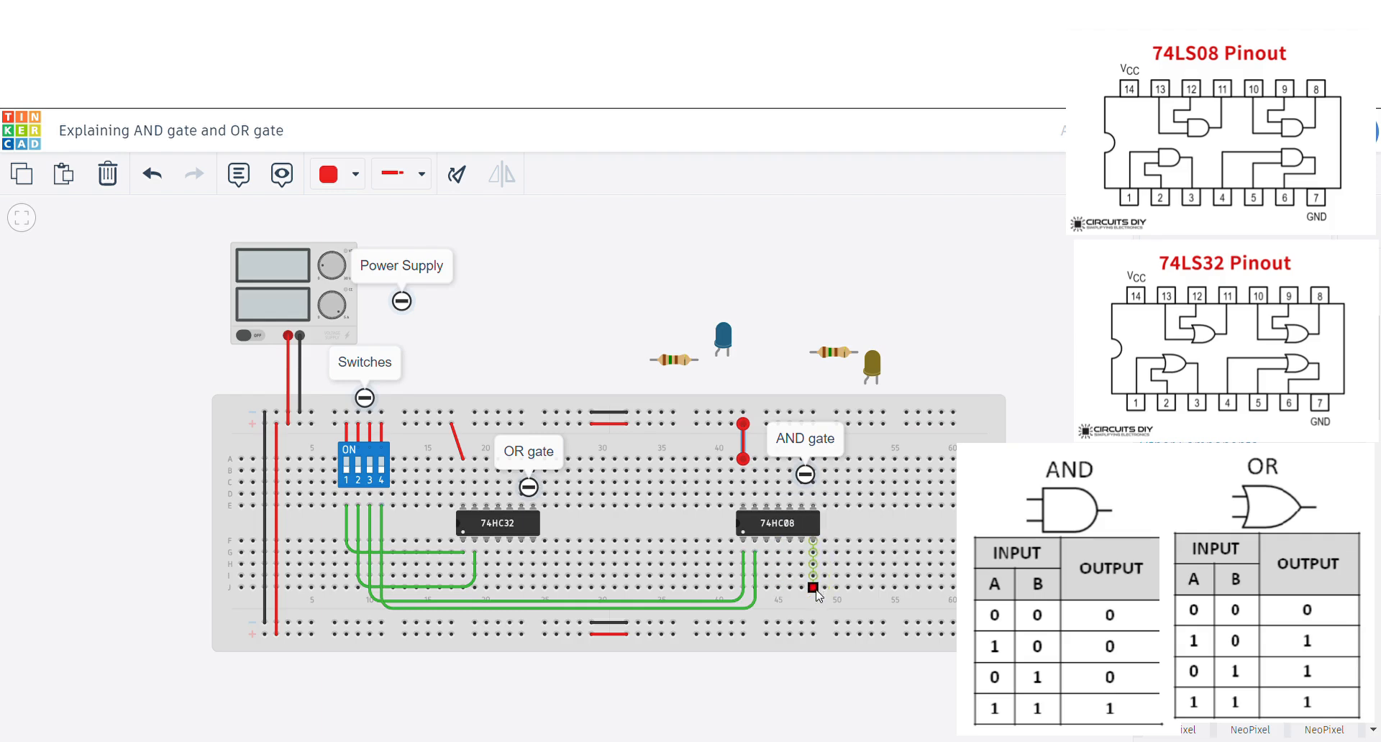
Step: Connect the GND pins of the 74HC08 and 74HC32 to the lower negative rail and colour both wires black
{"action": "left_click", "coordinate": [813, 588]}
{"action": "left_click", "coordinate": [814, 623]}
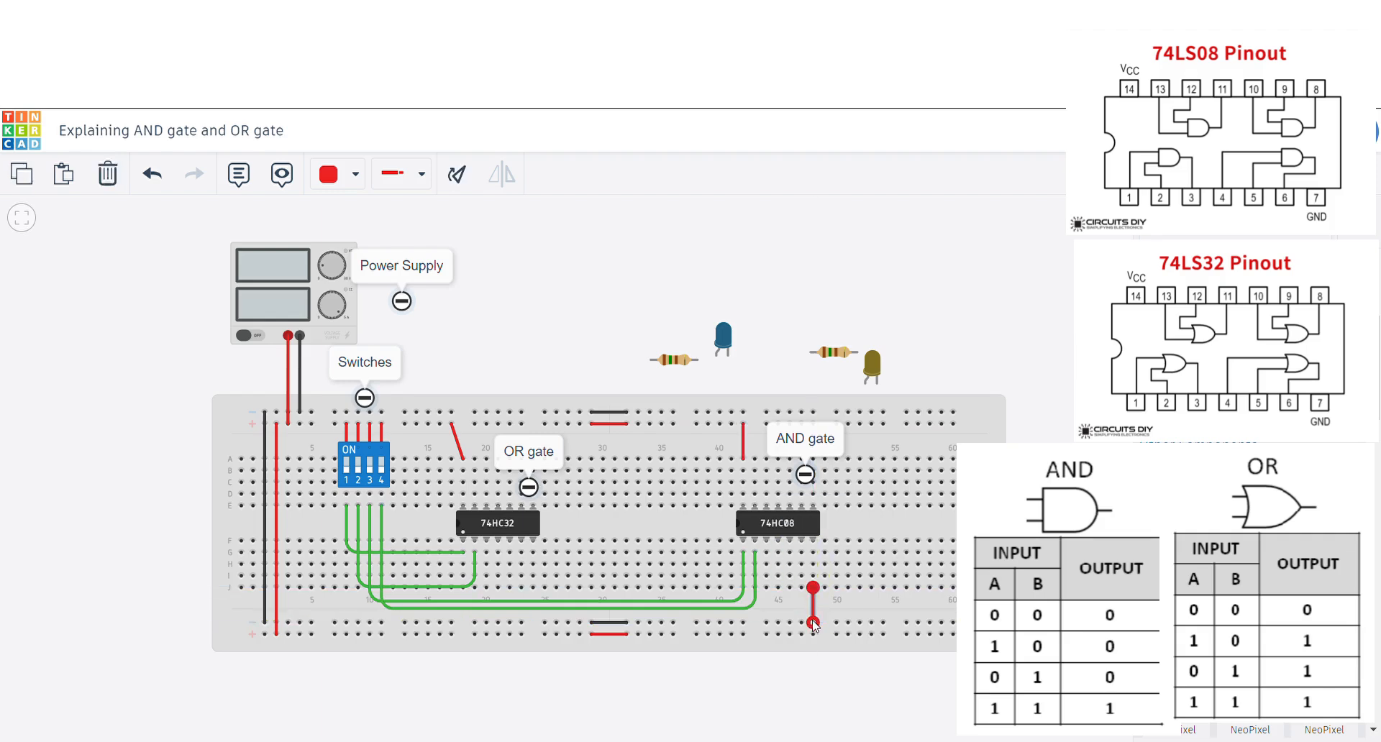
{"action": "left_click", "coordinate": [532, 587]}
{"action": "left_click", "coordinate": [523, 623]}
{"action": "left_click", "coordinate": [355, 174]}
{"action": "left_click", "coordinate": [372, 239]}
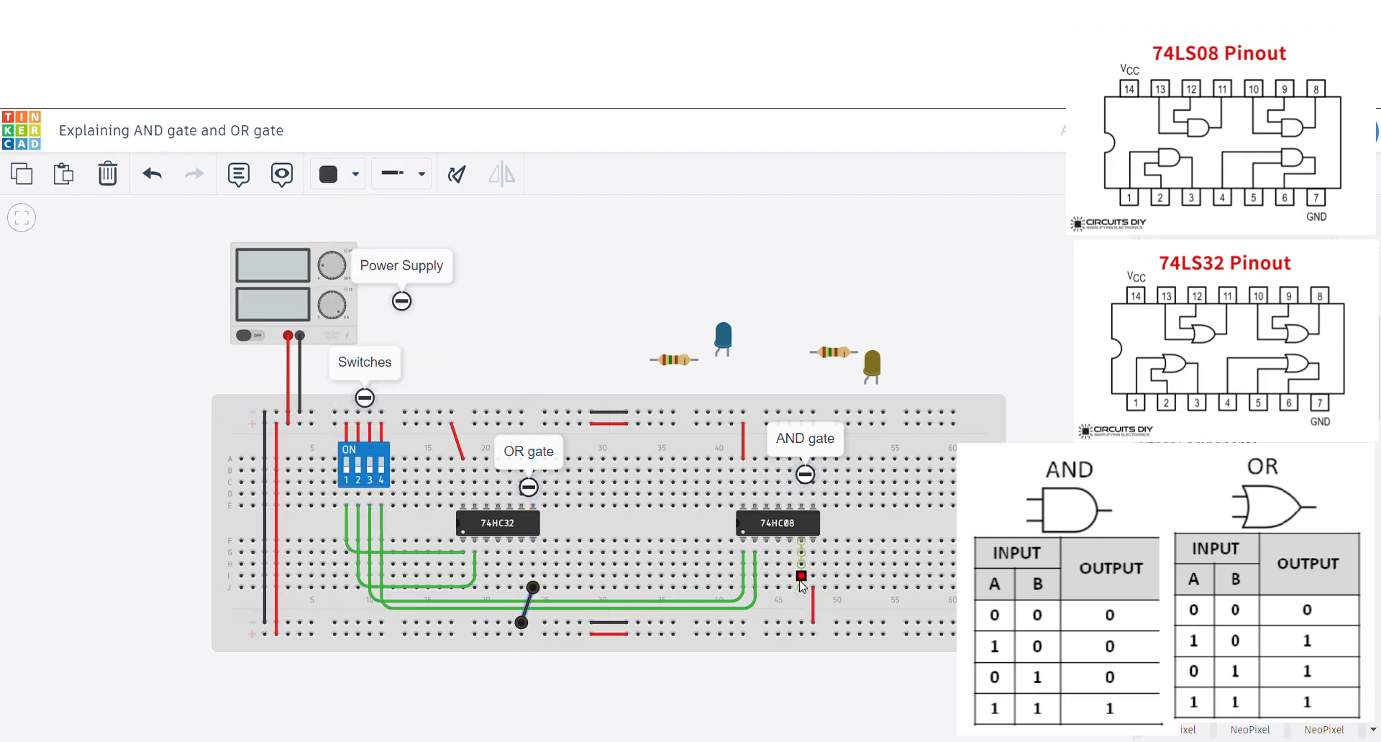
{"action": "left_click", "coordinate": [813, 611]}
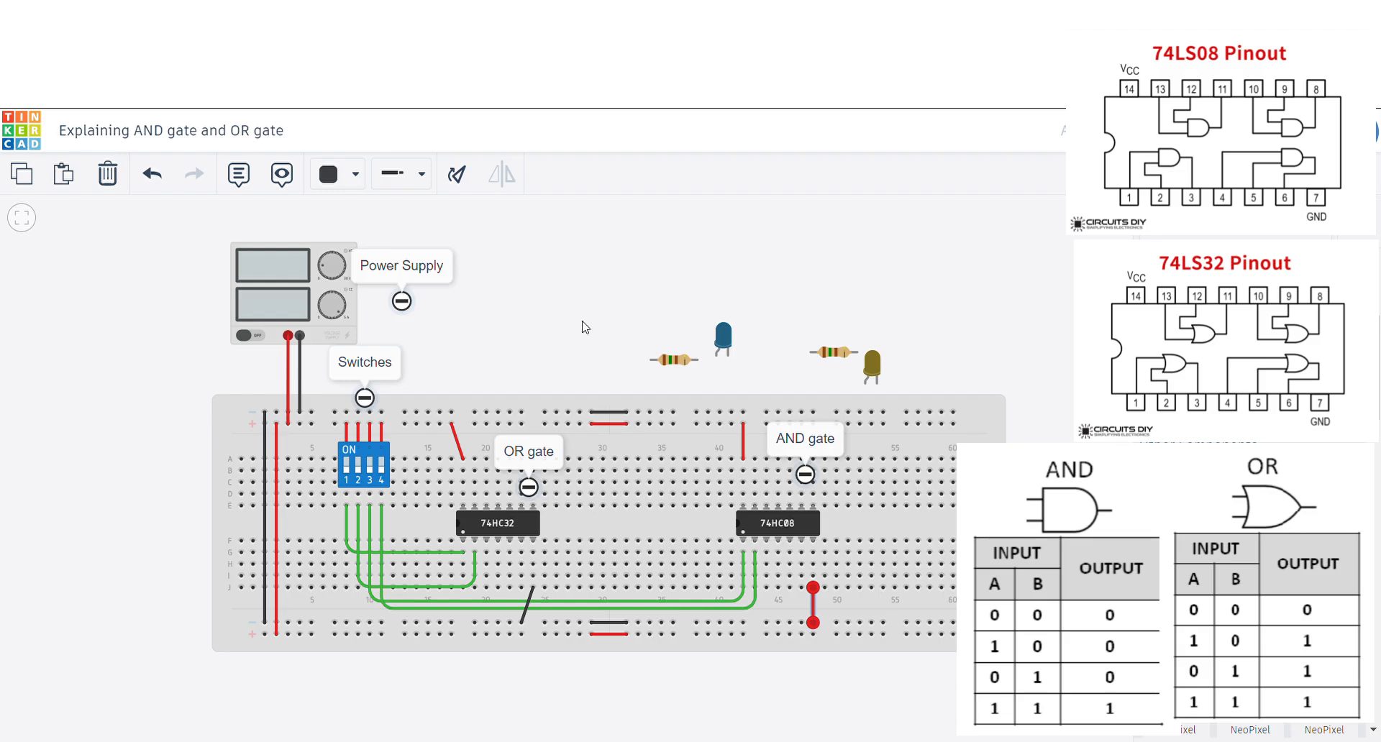
{"action": "left_click", "coordinate": [355, 173]}
{"action": "left_click", "coordinate": [367, 236]}
Step: Place one 150 resistor in row G beside the OR gate and connect the gate's Output 1 to it with a red wire
{"action": "left_click", "coordinate": [671, 363]}
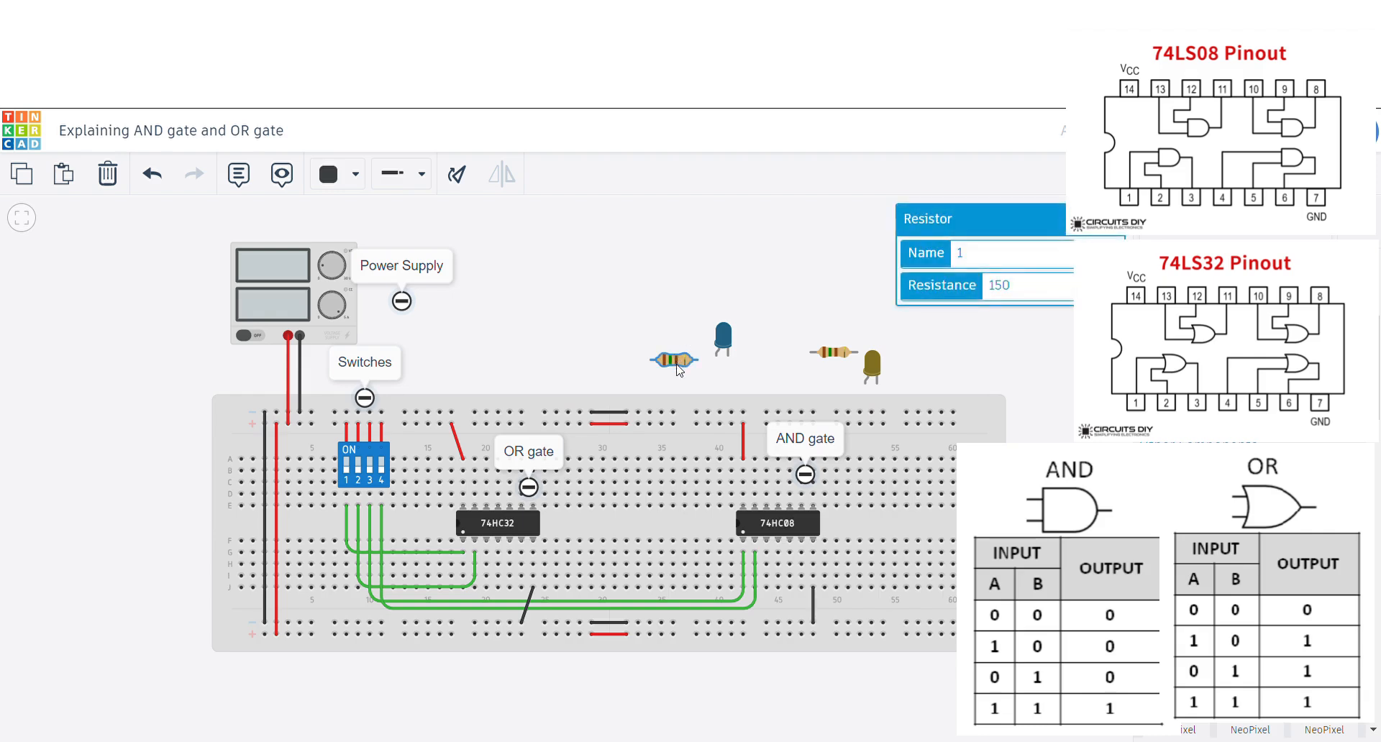
{"action": "left_click_drag", "start_coordinate": [678, 368], "coordinate": [532, 567]}
{"action": "left_click_drag", "start_coordinate": [526, 568], "coordinate": [586, 558]}
{"action": "left_click", "coordinate": [486, 553]}
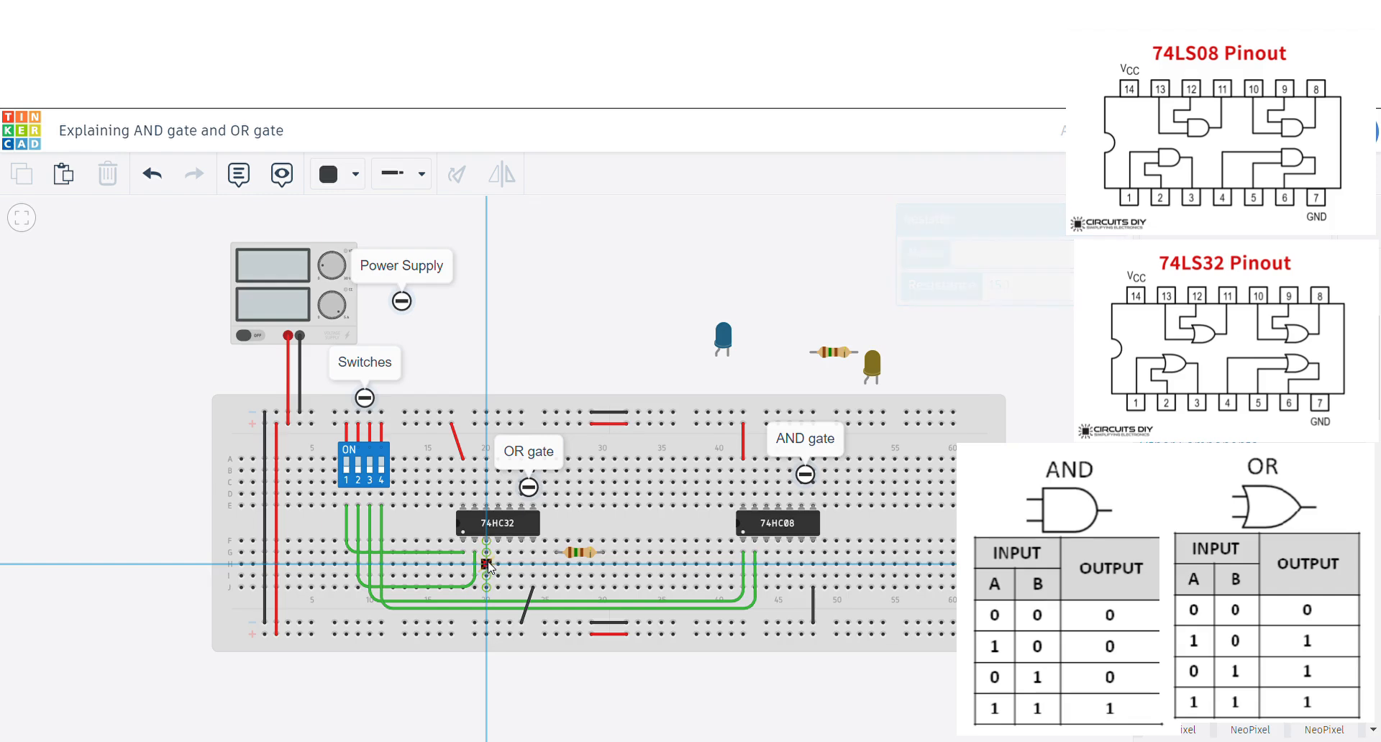
{"action": "left_click", "coordinate": [556, 564]}
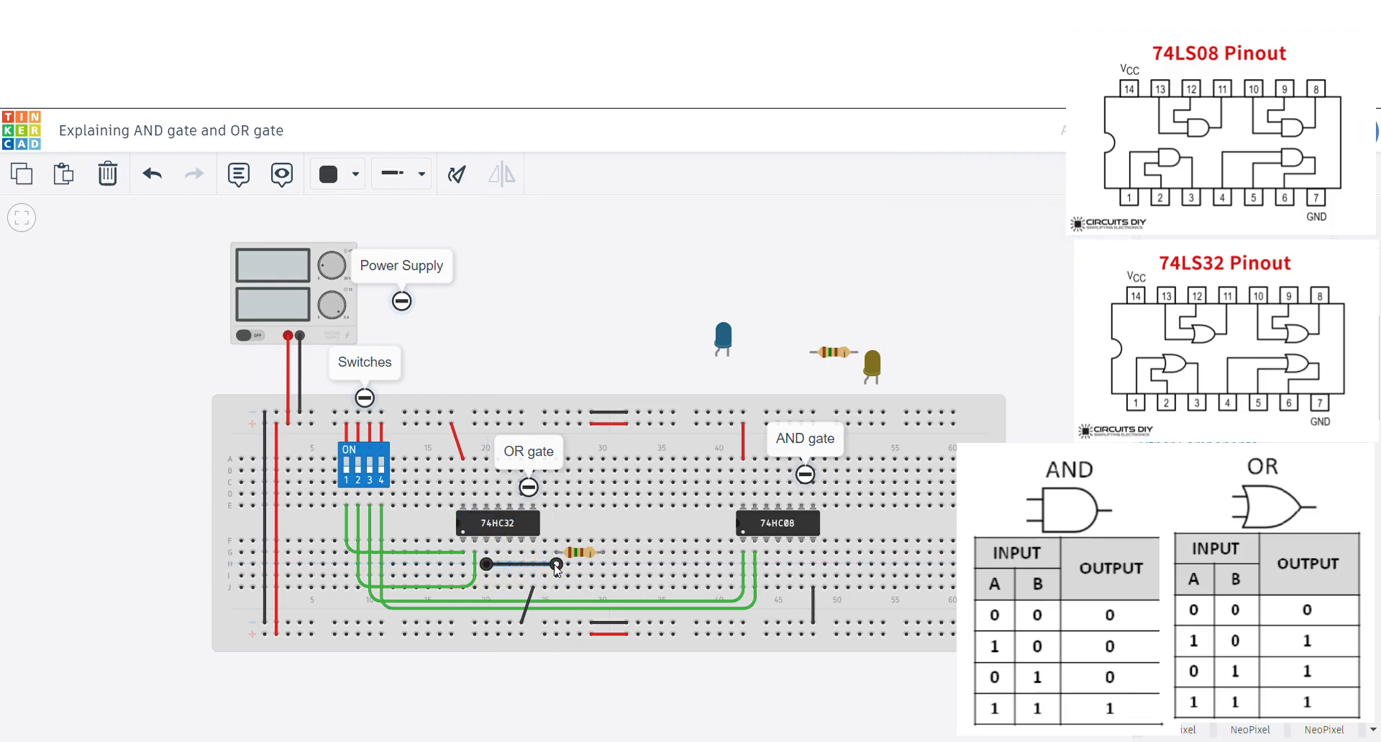
{"action": "left_click", "coordinate": [354, 176]}
{"action": "left_click", "coordinate": [374, 274]}
Step: Place the blue LED beside the OR gate's resistor and connect its free leg to the lower negative rail with a black wire
{"action": "left_click", "coordinate": [732, 340]}
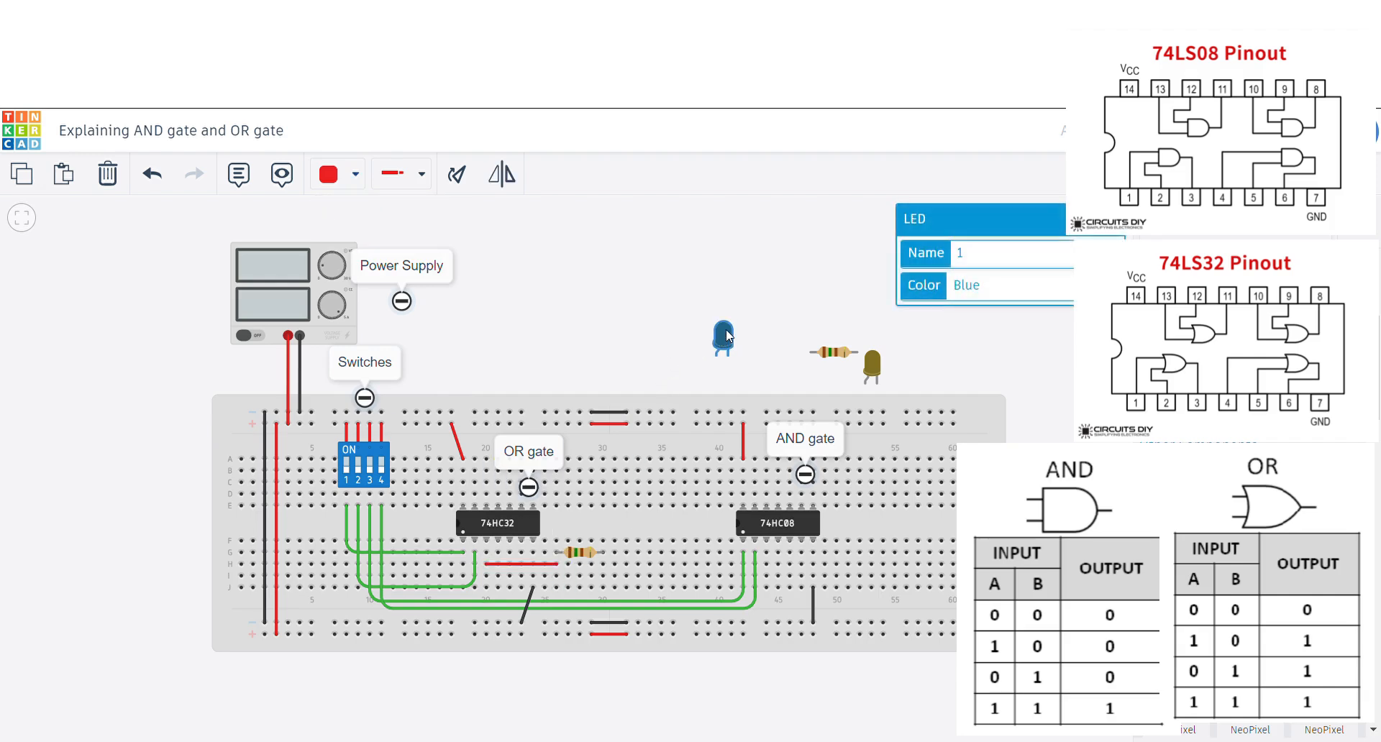
{"action": "left_click_drag", "start_coordinate": [726, 330], "coordinate": [624, 541]}
{"action": "left_click", "coordinate": [615, 565]}
{"action": "left_click", "coordinate": [638, 623]}
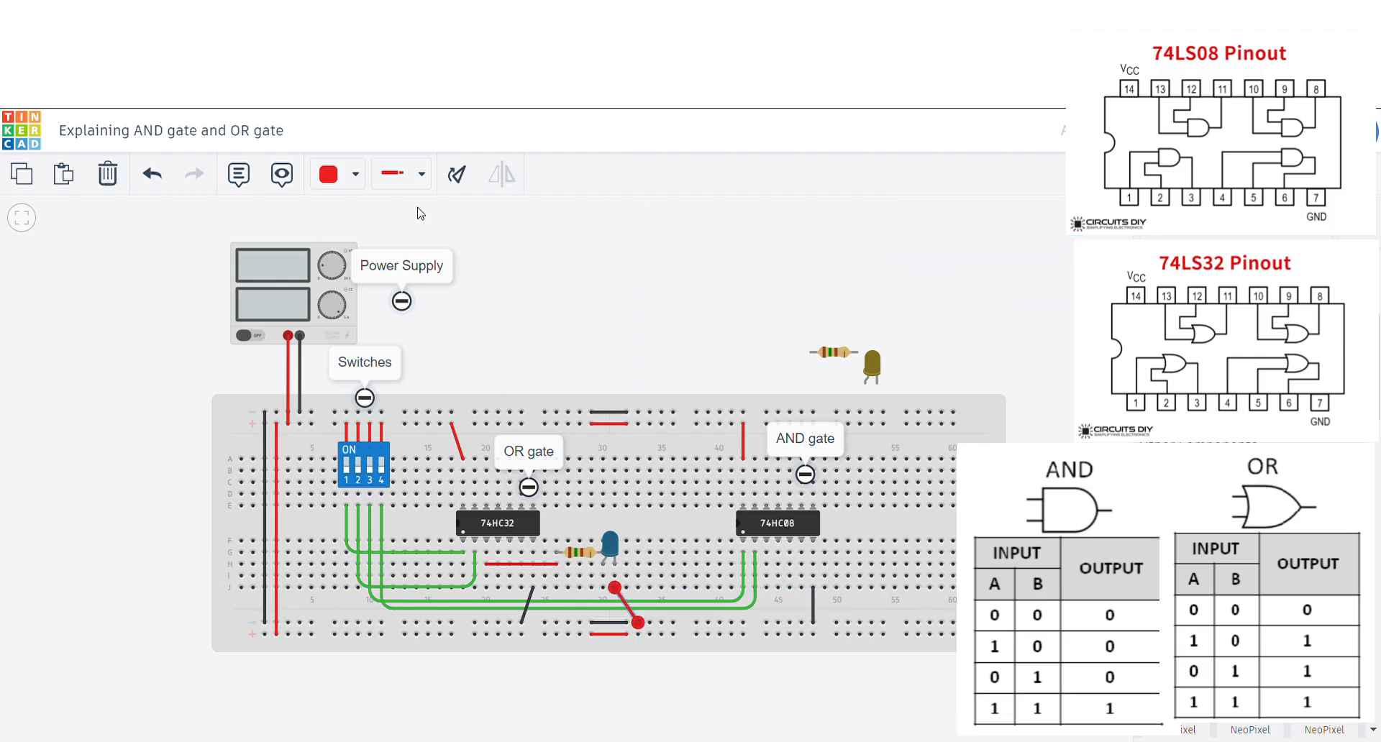
{"action": "left_click", "coordinate": [338, 174]}
{"action": "left_click", "coordinate": [367, 231]}
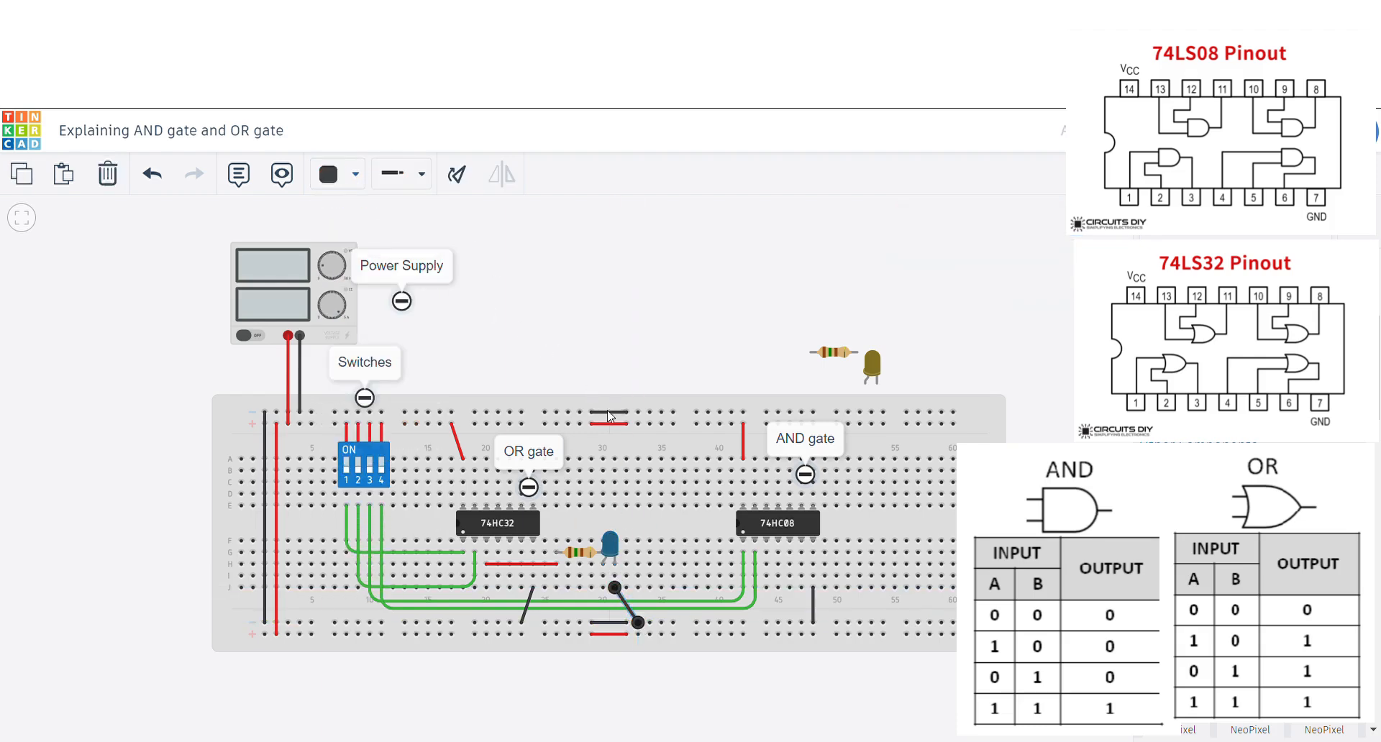
{"action": "left_click", "coordinate": [612, 550]}
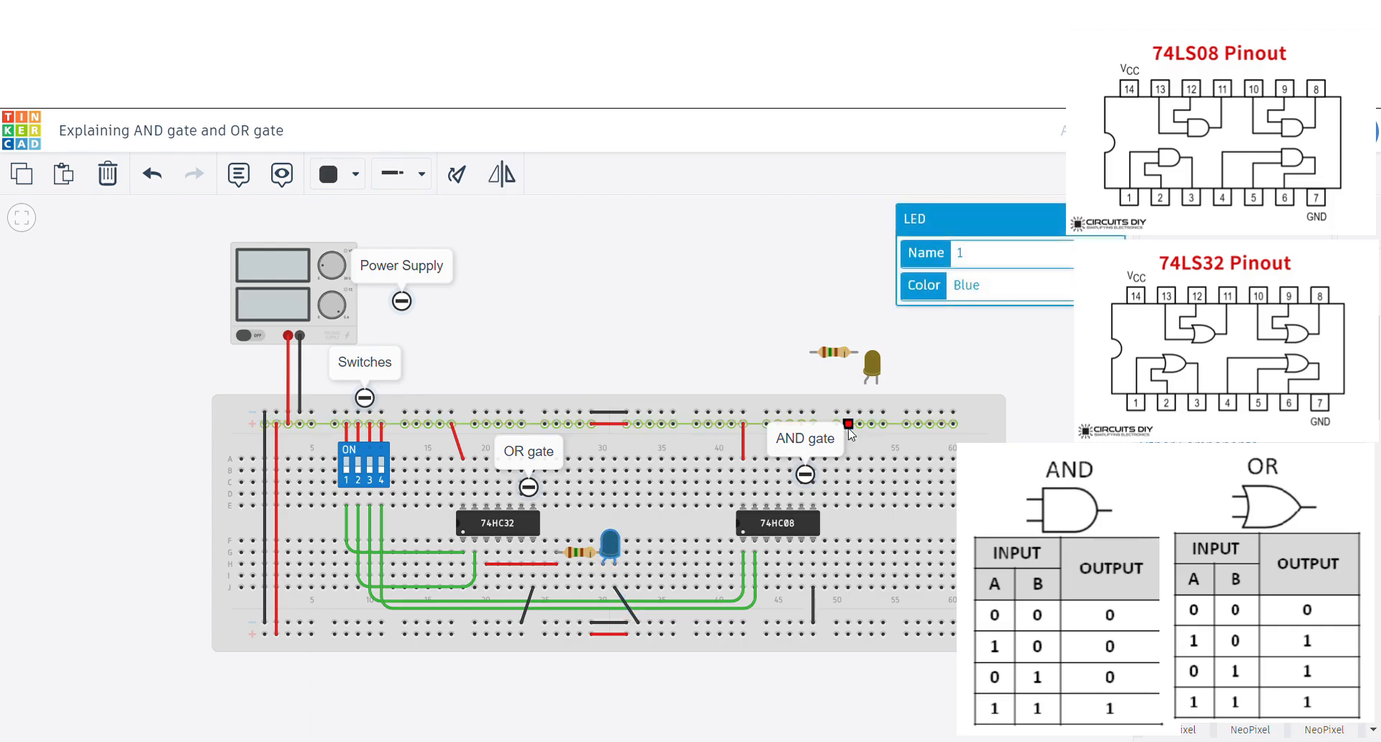
Step: Place the second 150 resistor beside the AND gate and wire the 74HC08's Output 1 to it
{"action": "left_click", "coordinate": [834, 354]}
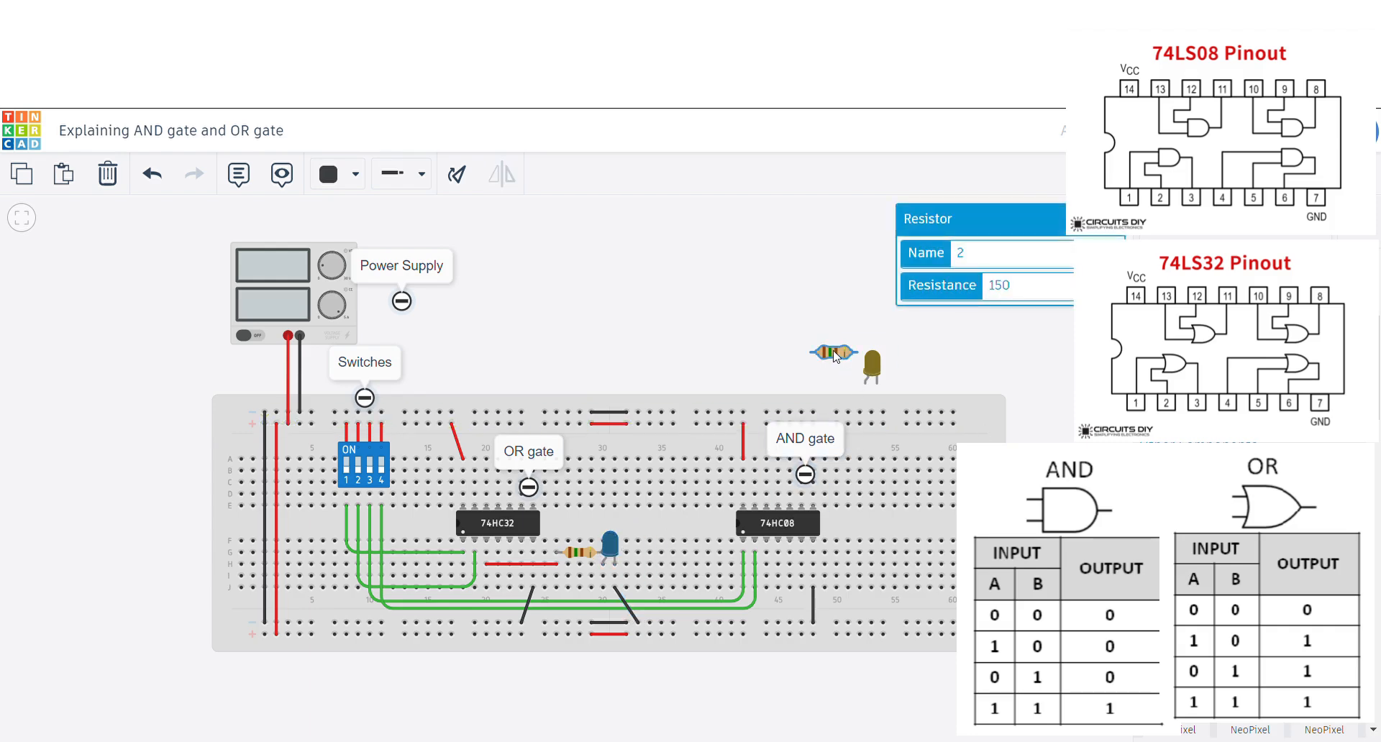
{"action": "left_click_drag", "start_coordinate": [836, 356], "coordinate": [873, 567]}
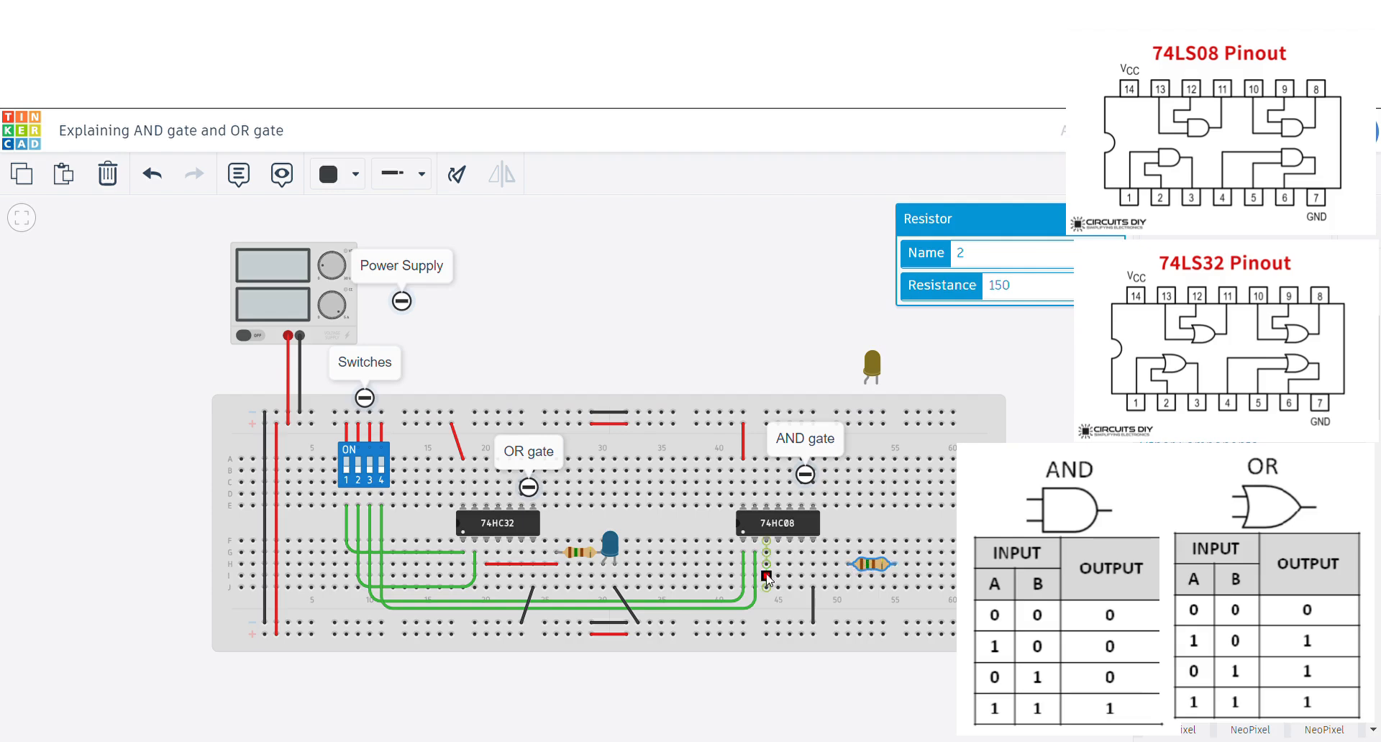
{"action": "left_click", "coordinate": [767, 576]}
{"action": "left_click", "coordinate": [847, 575]}
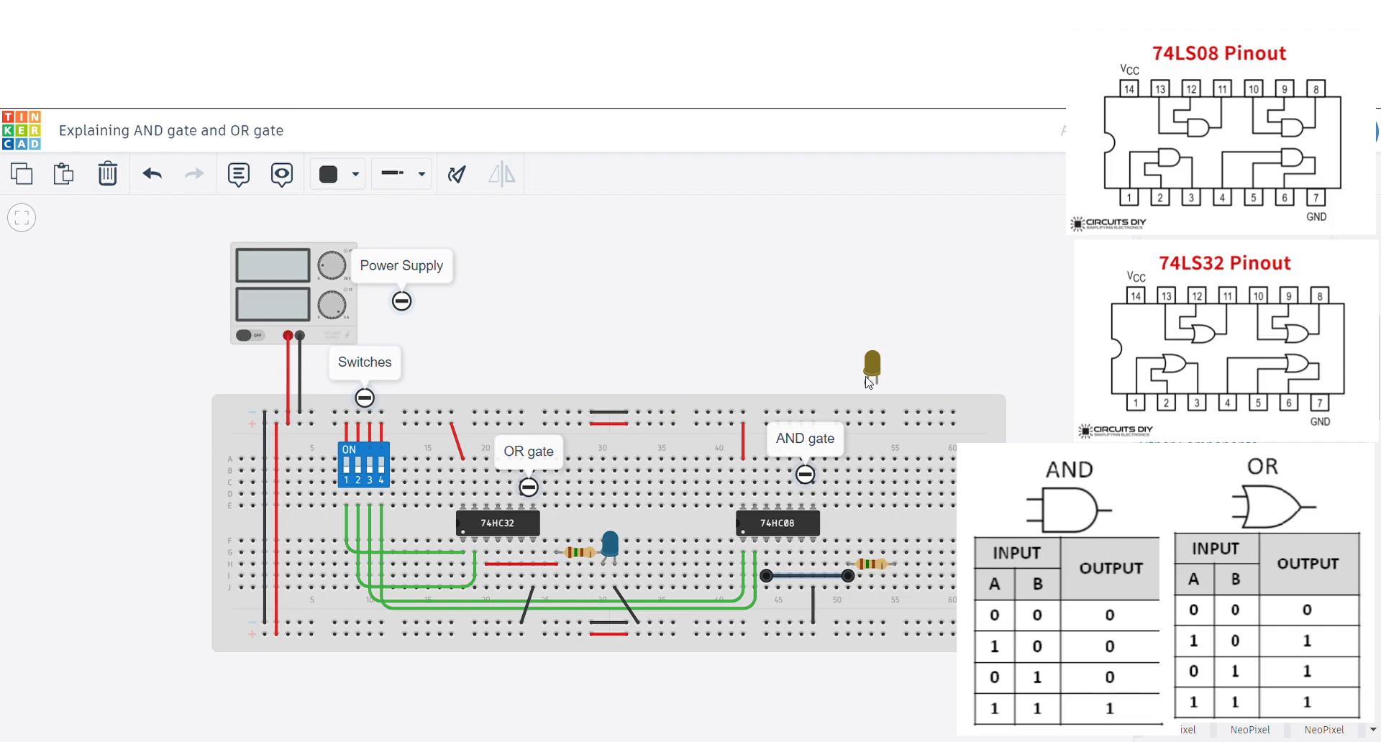
Step: Place the yellow LED beside the AND gate's resistor and wire its free leg to the lower negative rail in black
{"action": "left_click_drag", "start_coordinate": [872, 368], "coordinate": [901, 507]}
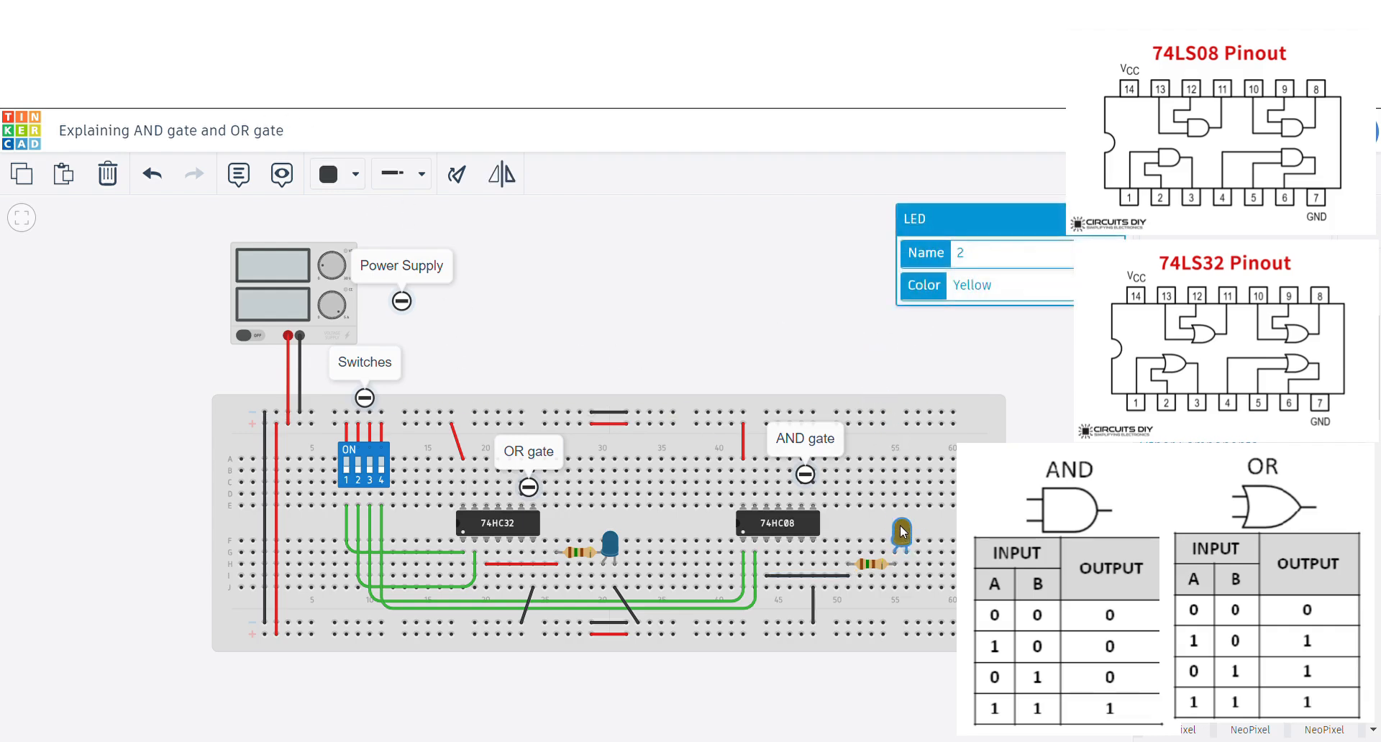
{"action": "left_click", "coordinate": [907, 553]}
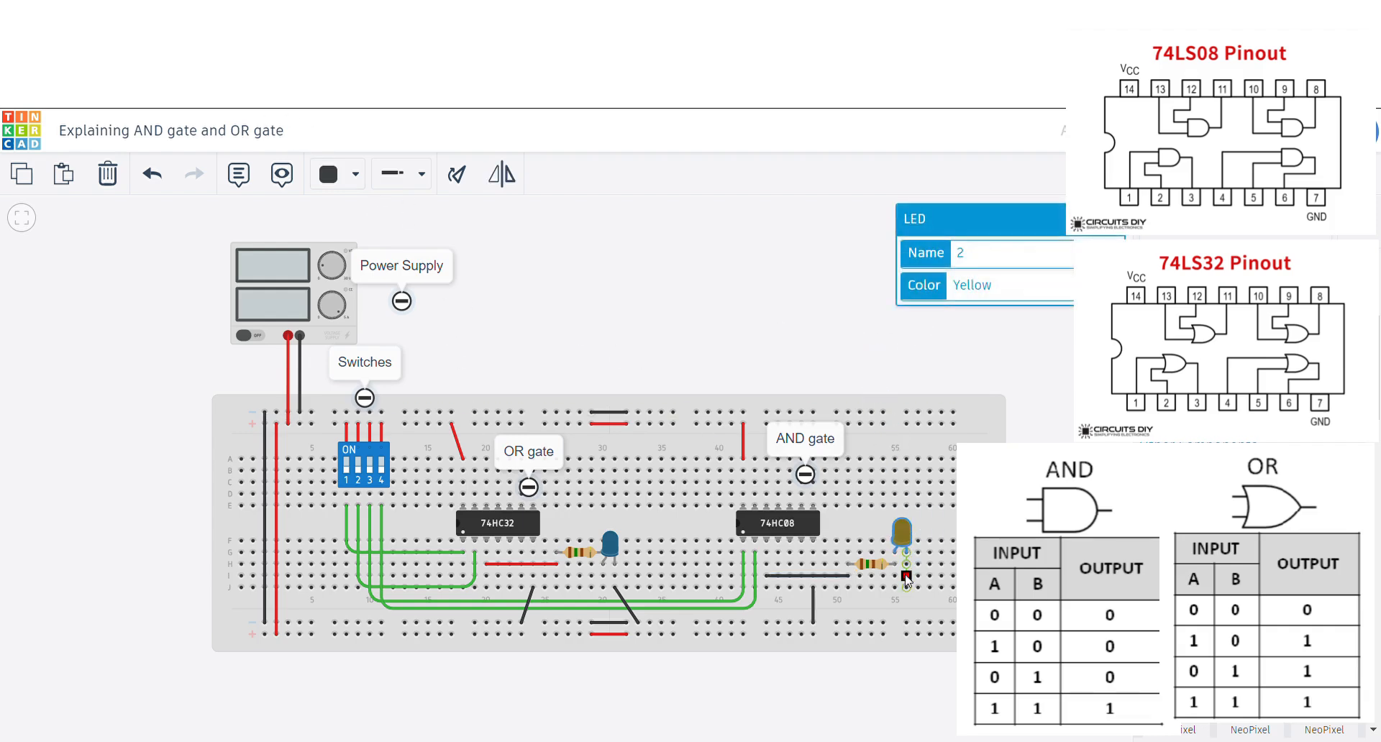
{"action": "left_click", "coordinate": [907, 623]}
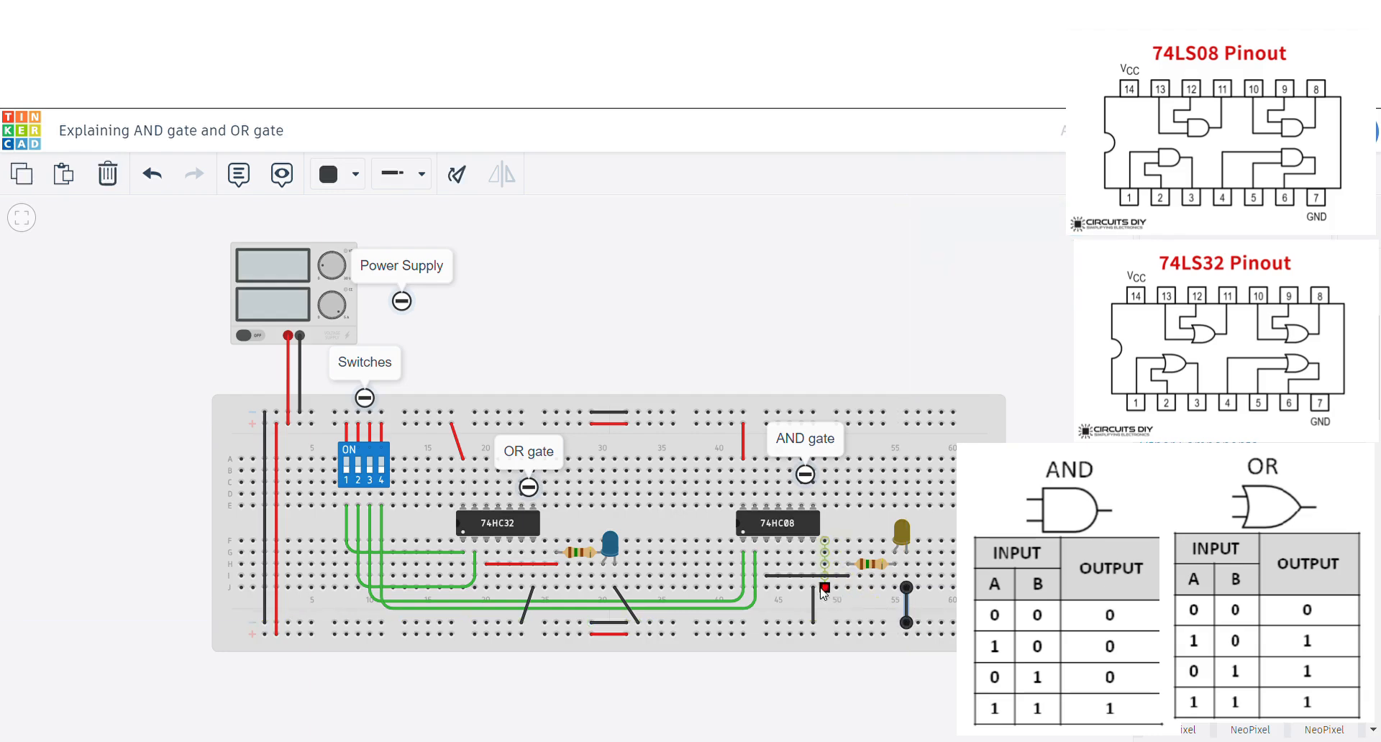
Step: Colour the two wires running from the AND and OR gate outputs to their resistors yellow
{"action": "left_click", "coordinate": [818, 578]}
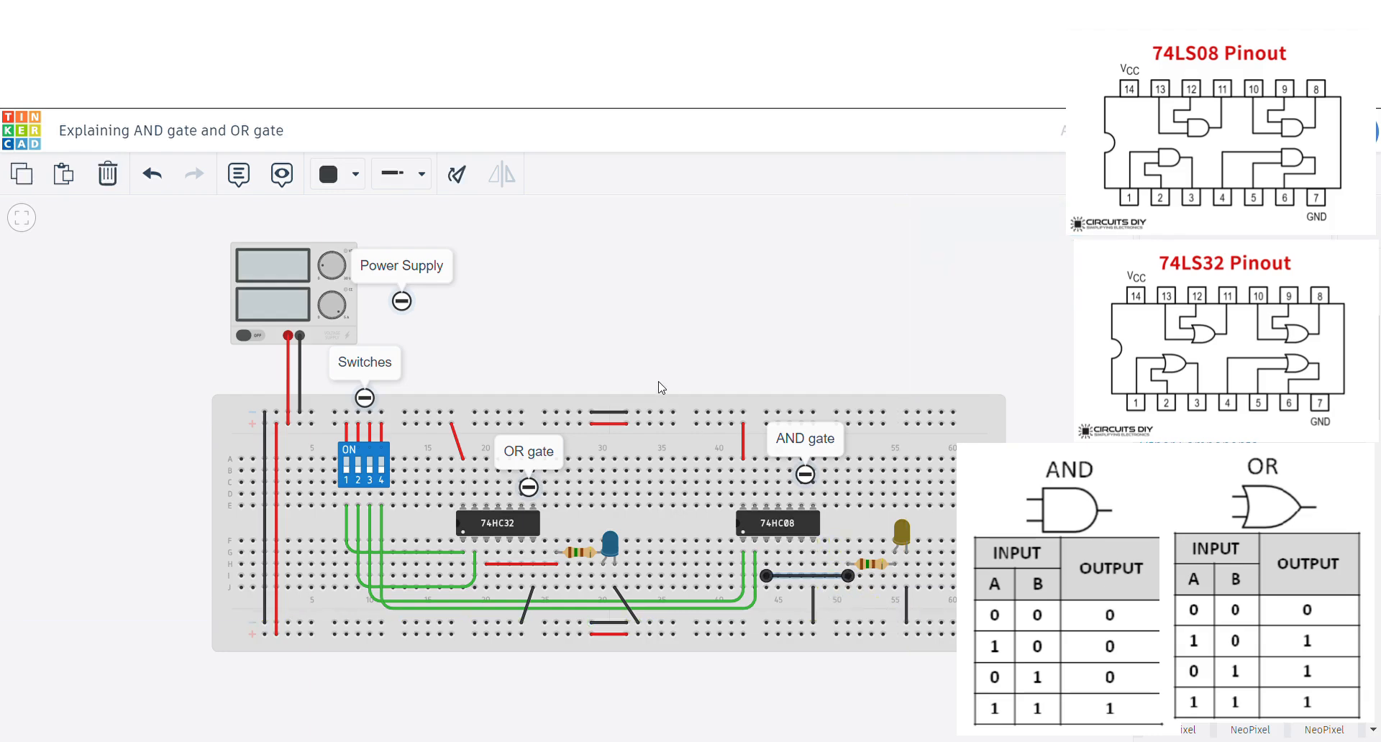
{"action": "left_click", "coordinate": [338, 173]}
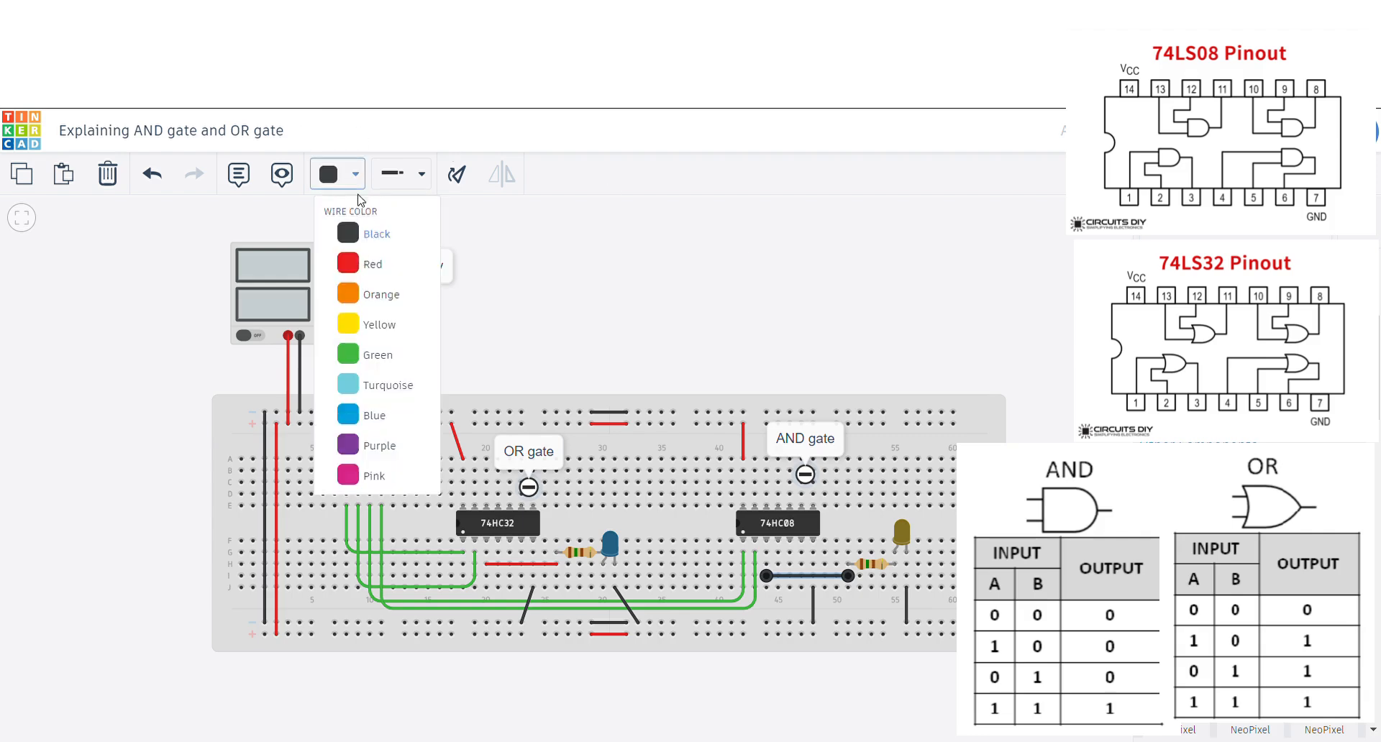
{"action": "left_click", "coordinate": [384, 321]}
{"action": "left_click", "coordinate": [532, 564]}
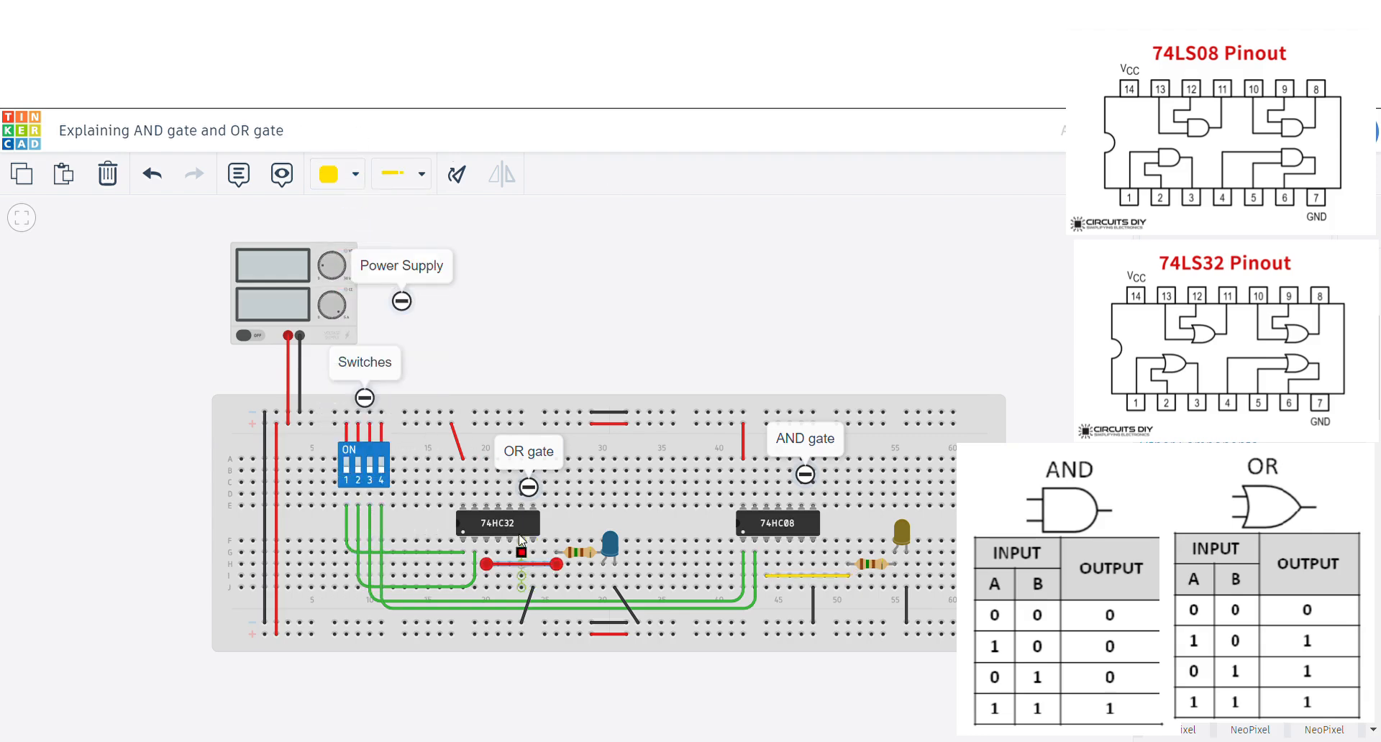
{"action": "left_click", "coordinate": [338, 173]}
{"action": "left_click", "coordinate": [380, 324]}
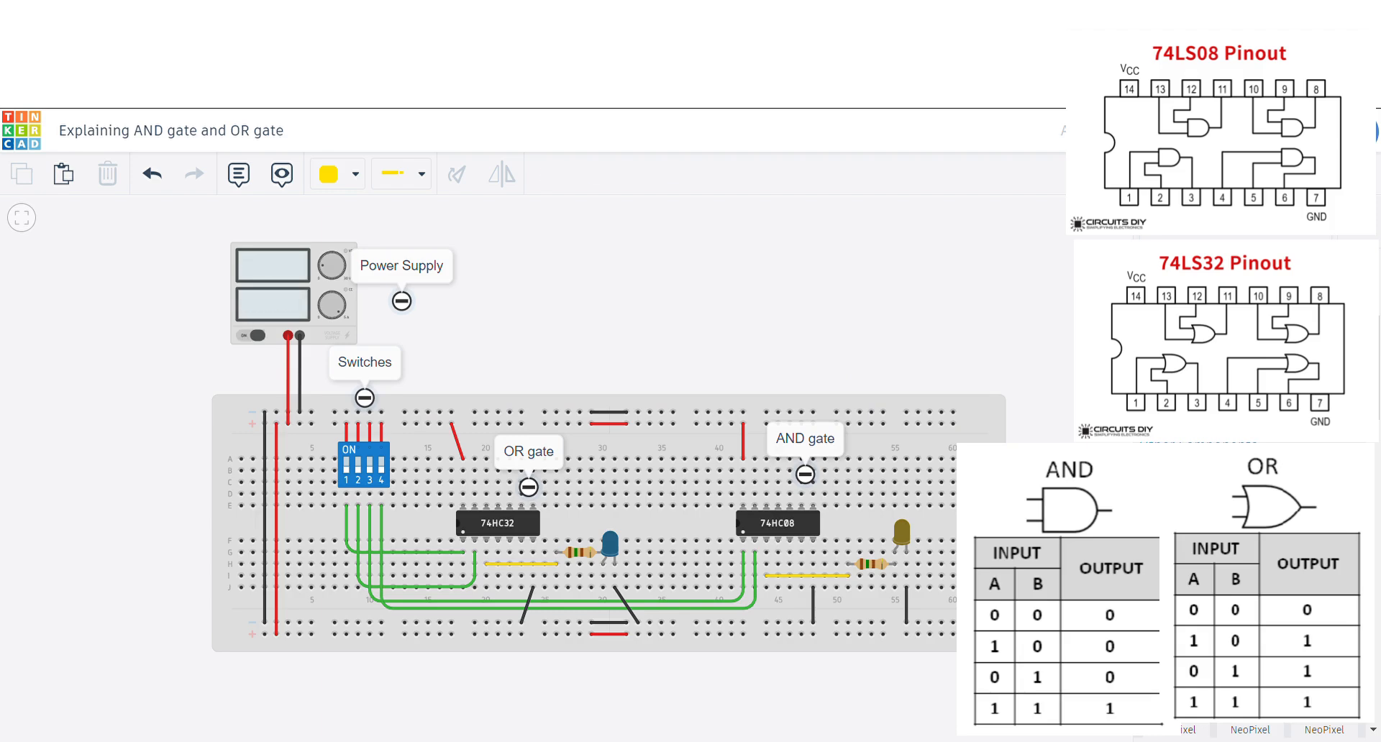
Step: Start the simulation and inspect the power supply's voltage and current settings and the 74HC32 OR gate
{"action": "left_click", "coordinate": [328, 270]}
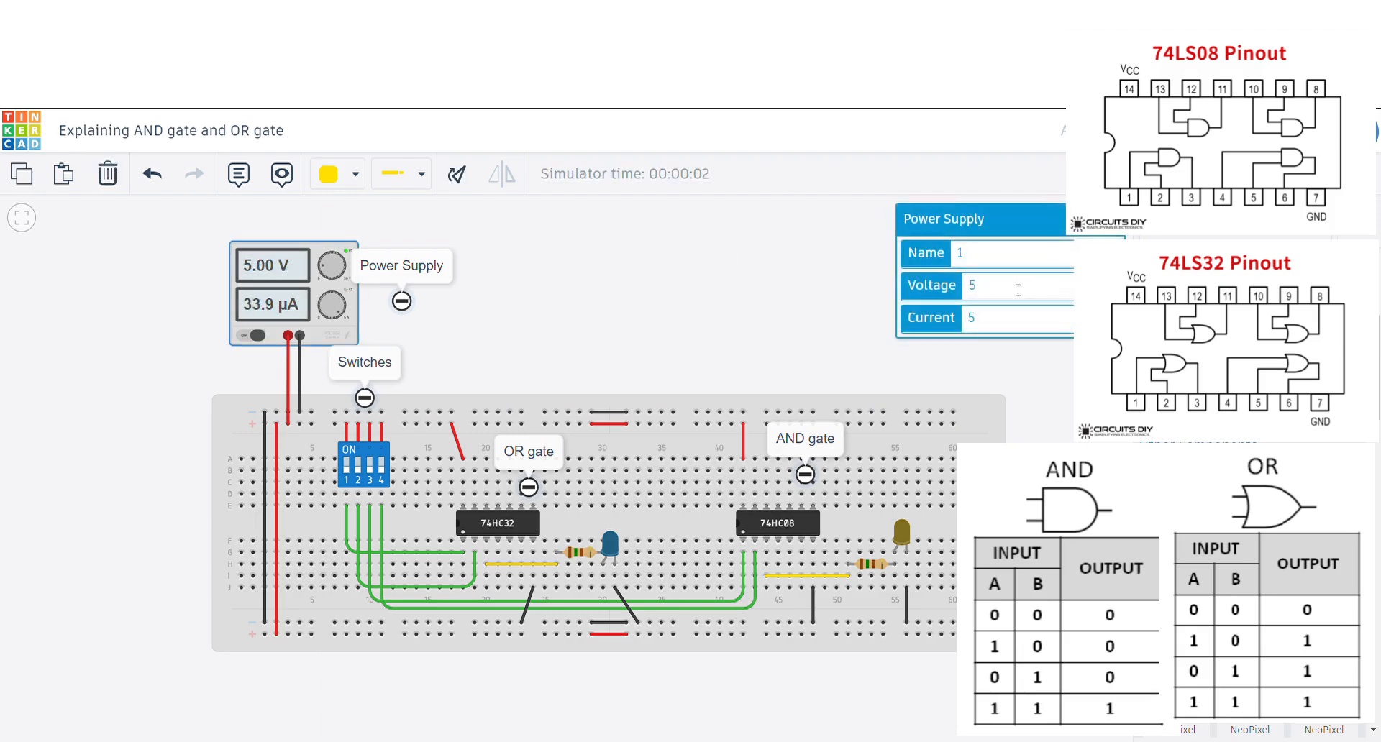
{"action": "left_click", "coordinate": [681, 263]}
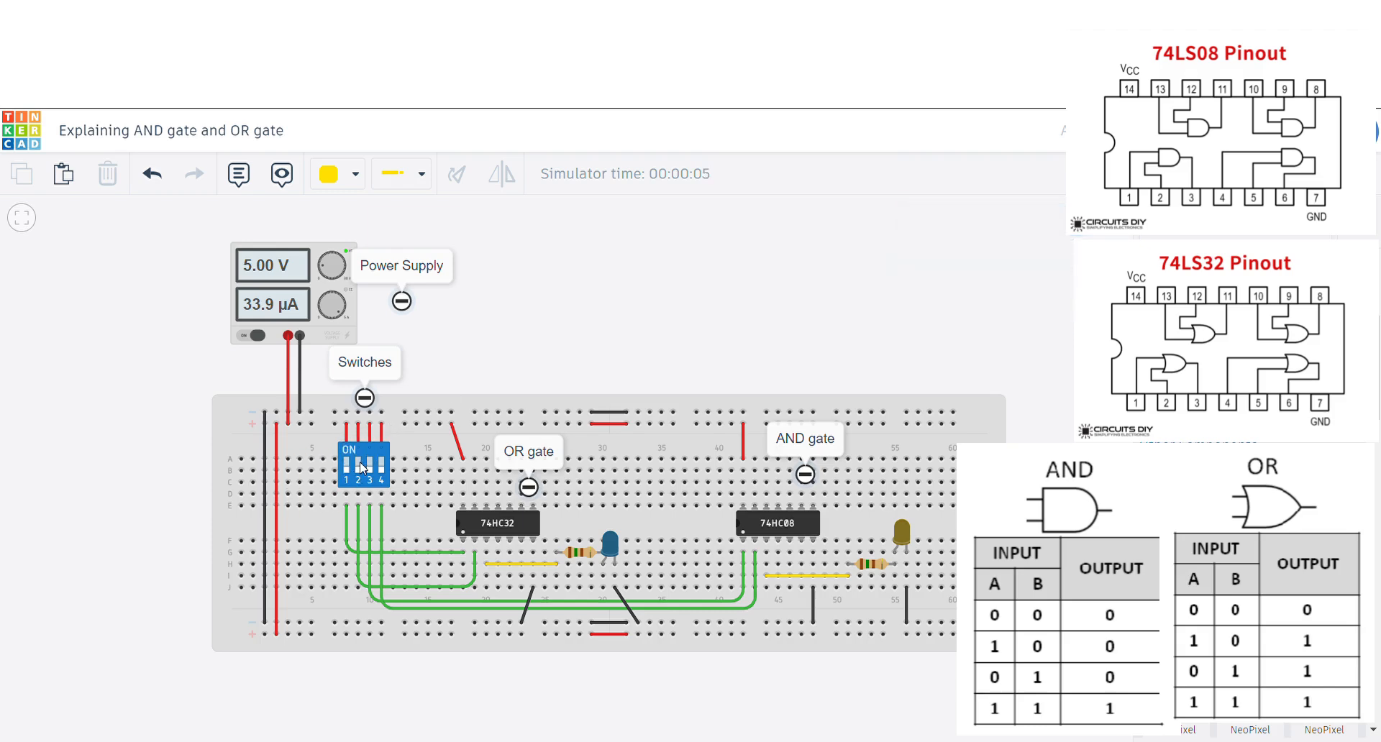
{"action": "left_click", "coordinate": [502, 527]}
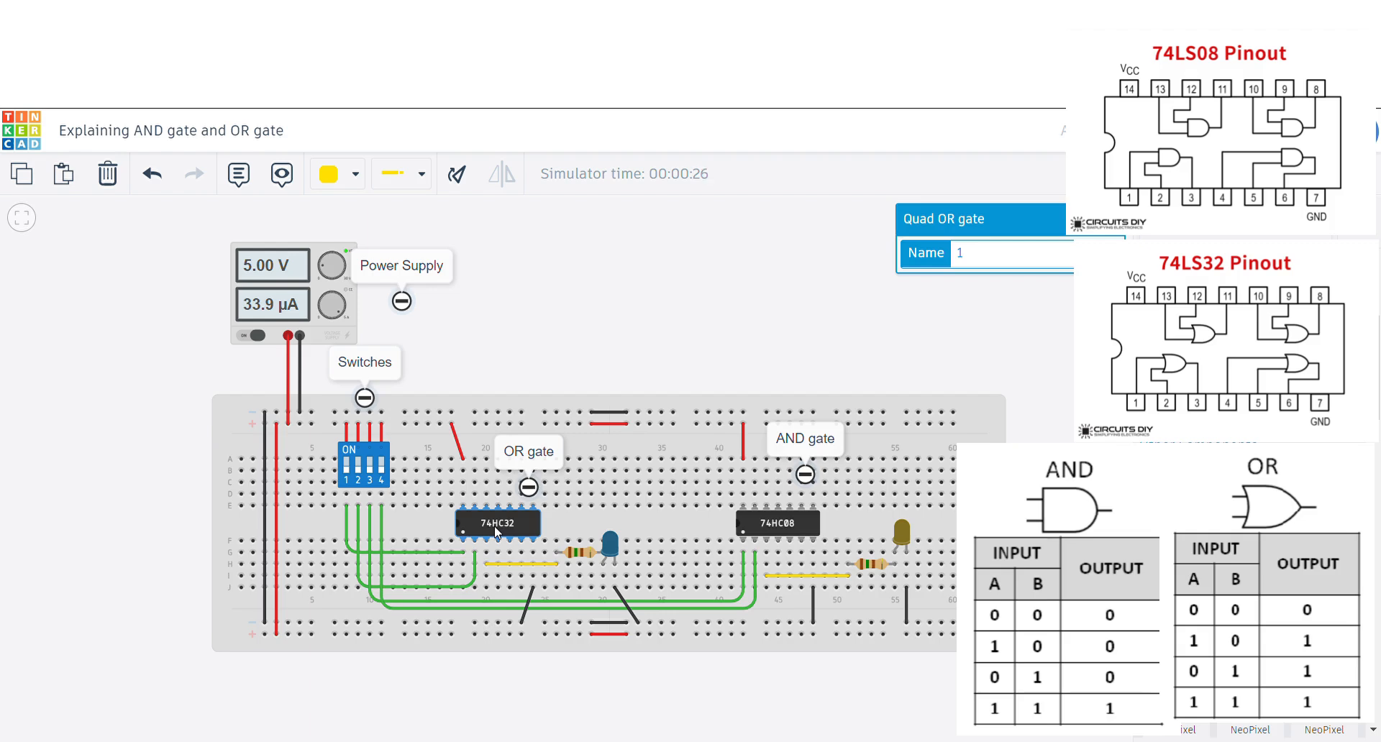
Step: Test the OR gate's response in the simulation by toggling DIP switches 1 and 2
{"action": "left_click", "coordinate": [349, 471]}
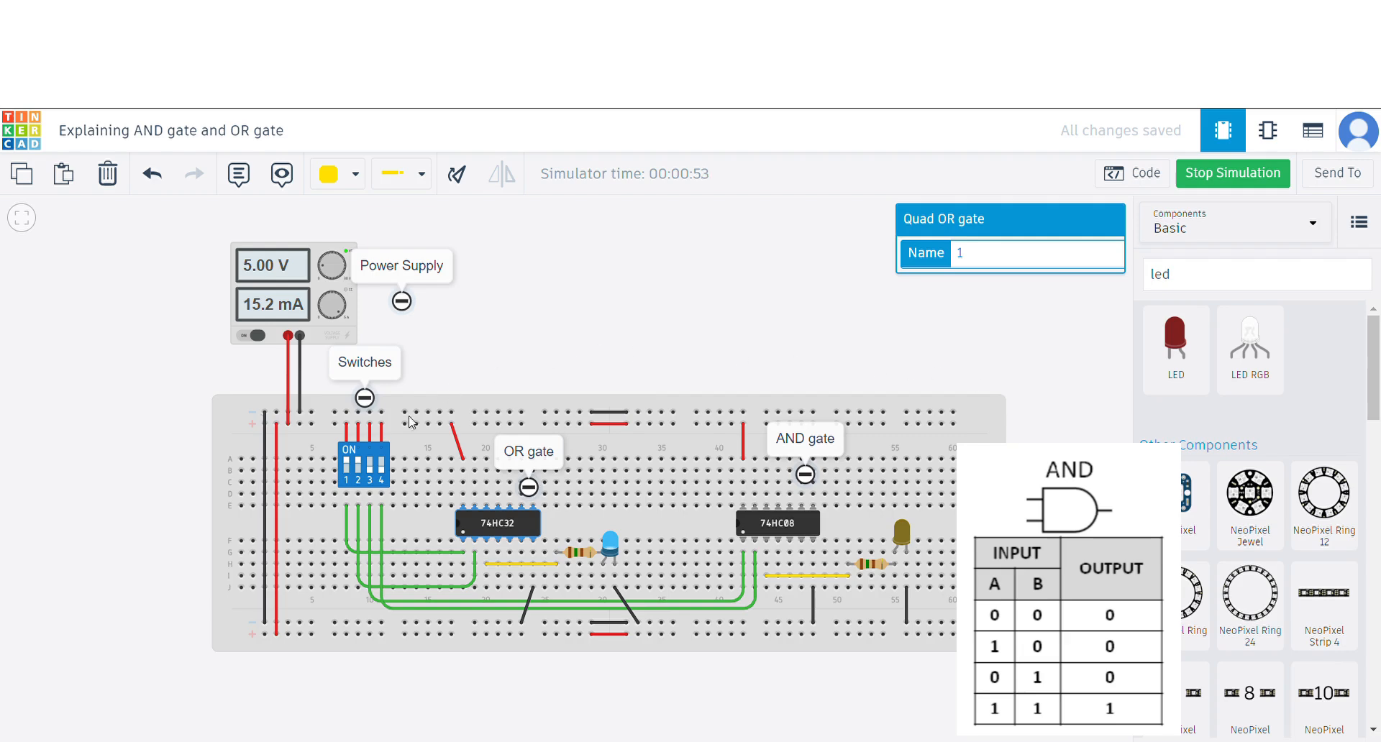
{"action": "left_click", "coordinate": [358, 469]}
{"action": "left_click", "coordinate": [357, 468]}
{"action": "left_click", "coordinate": [358, 469]}
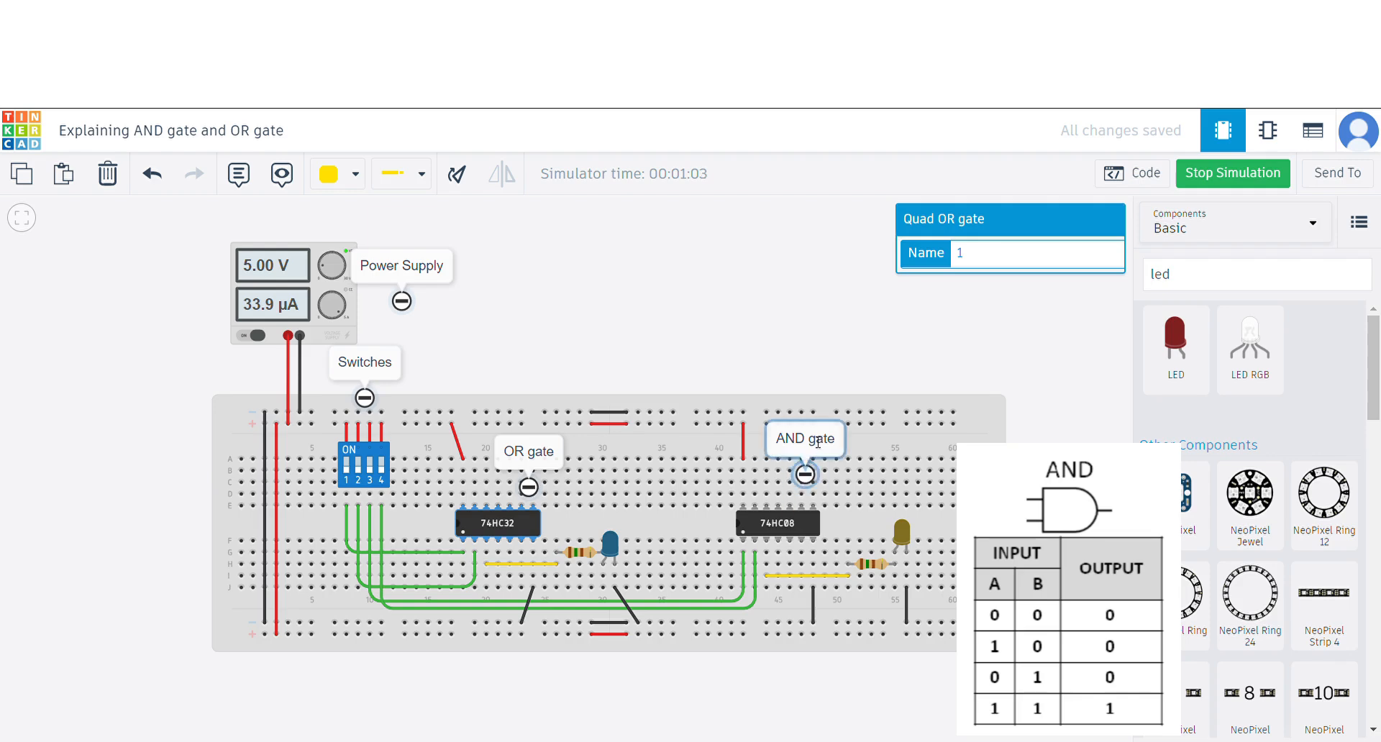
Step: Collapse and reopen the AND gate note, and test the AND gate by switching on DIP switches 3 and 4
{"action": "left_click", "coordinate": [805, 476]}
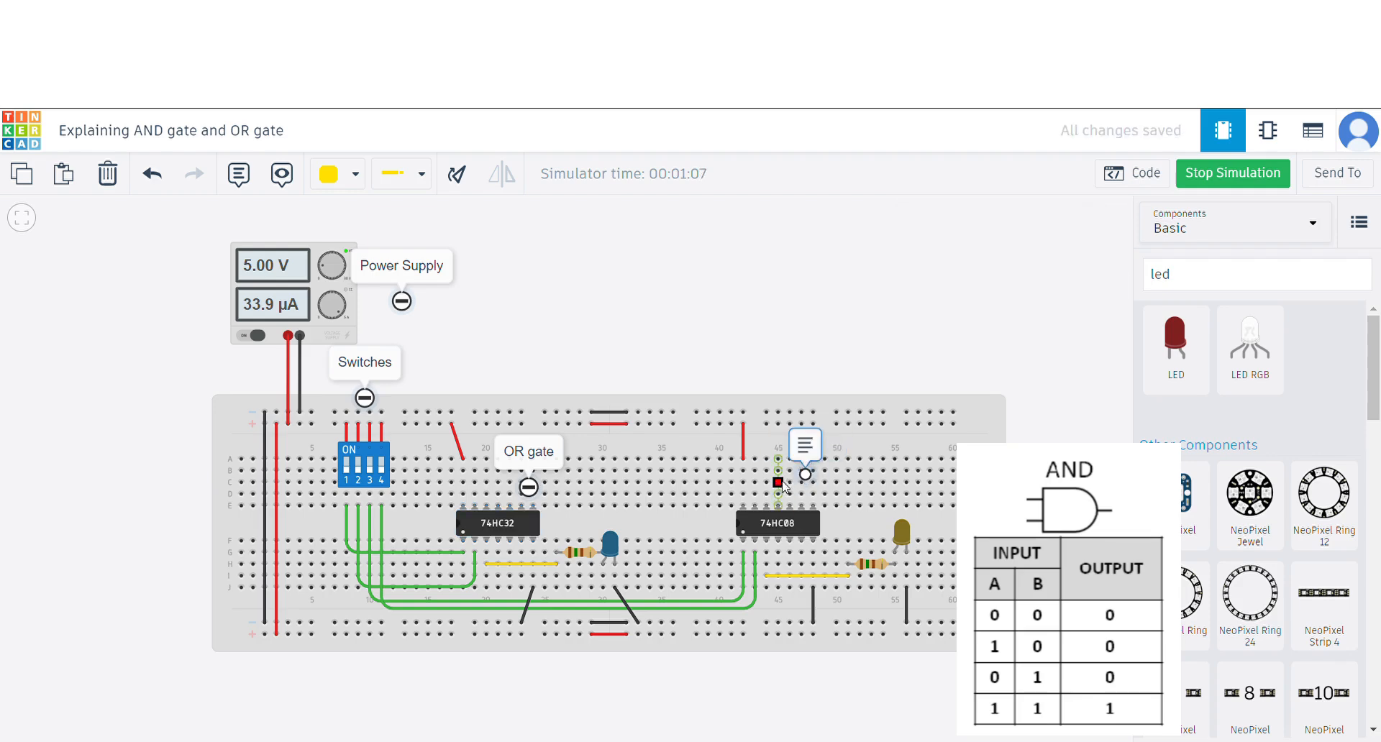
{"action": "left_click", "coordinate": [805, 475]}
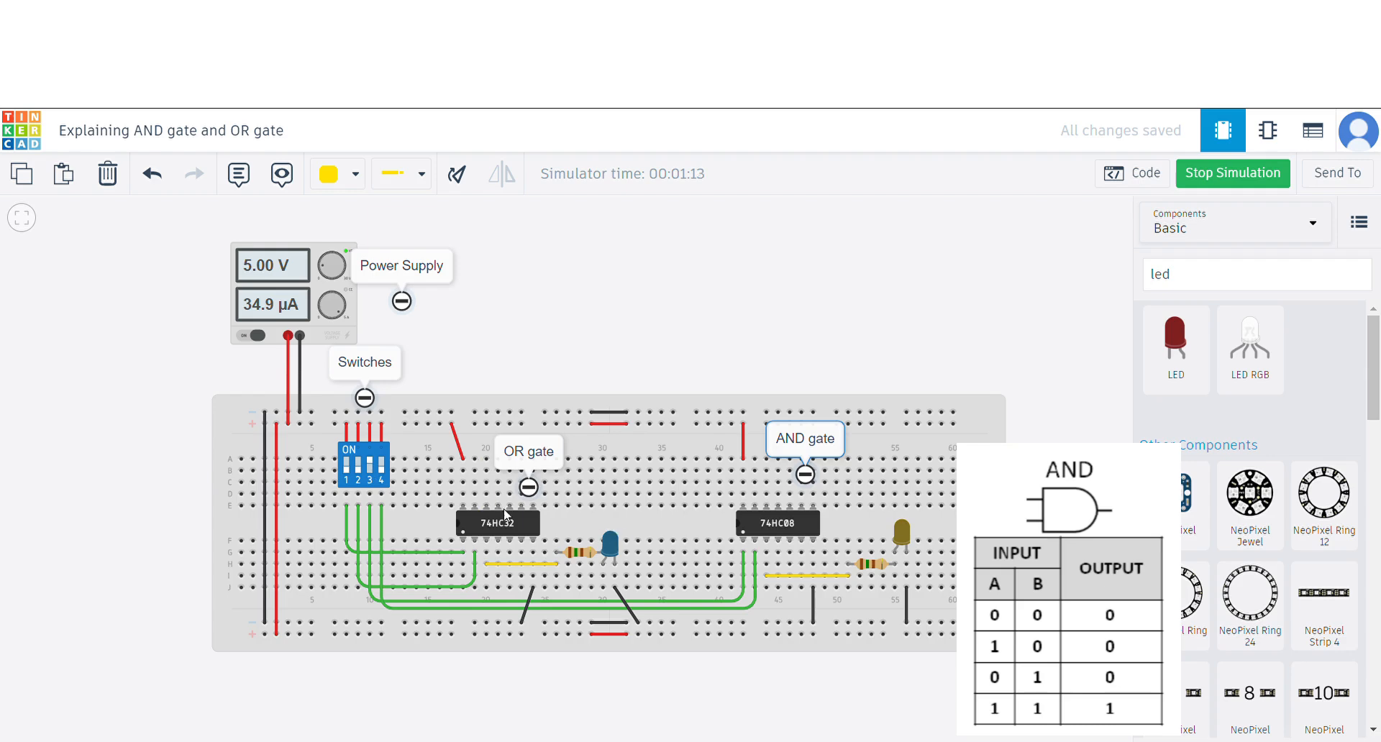
{"action": "left_click", "coordinate": [385, 466]}
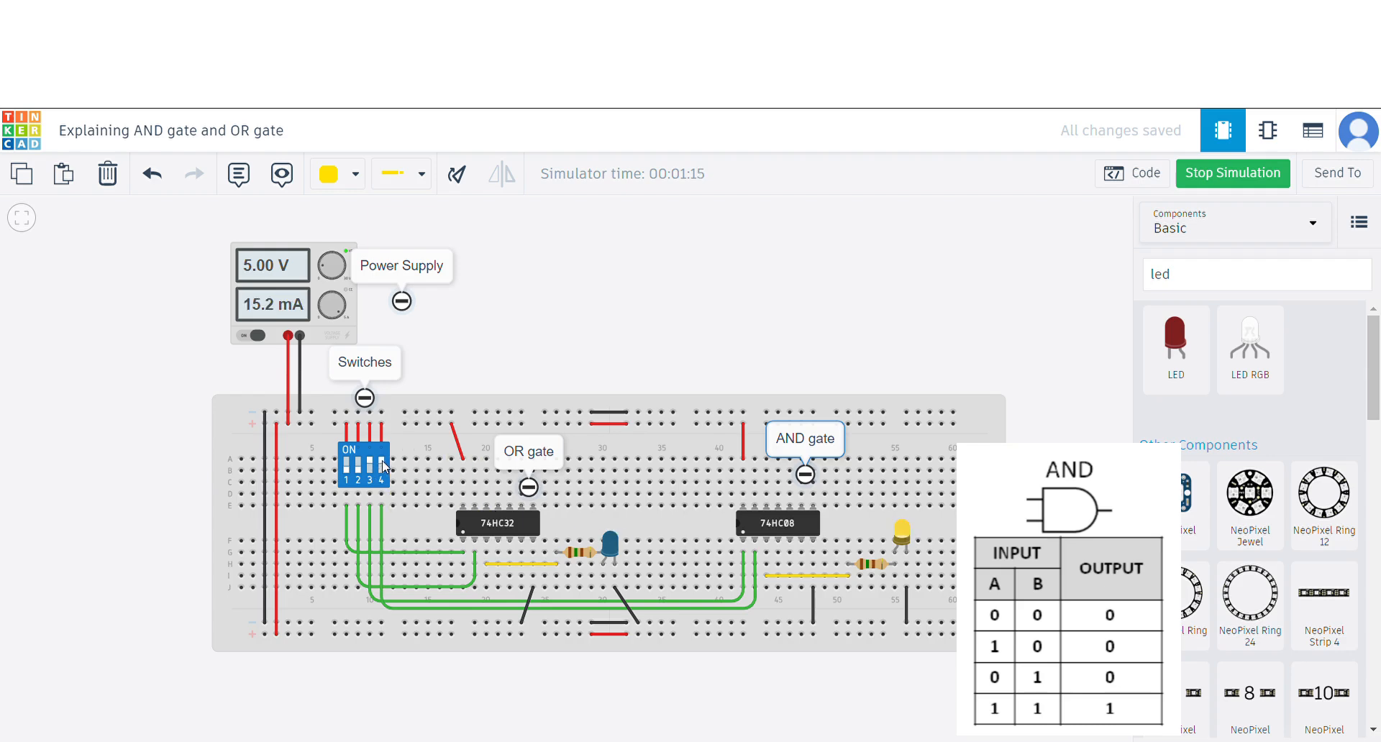